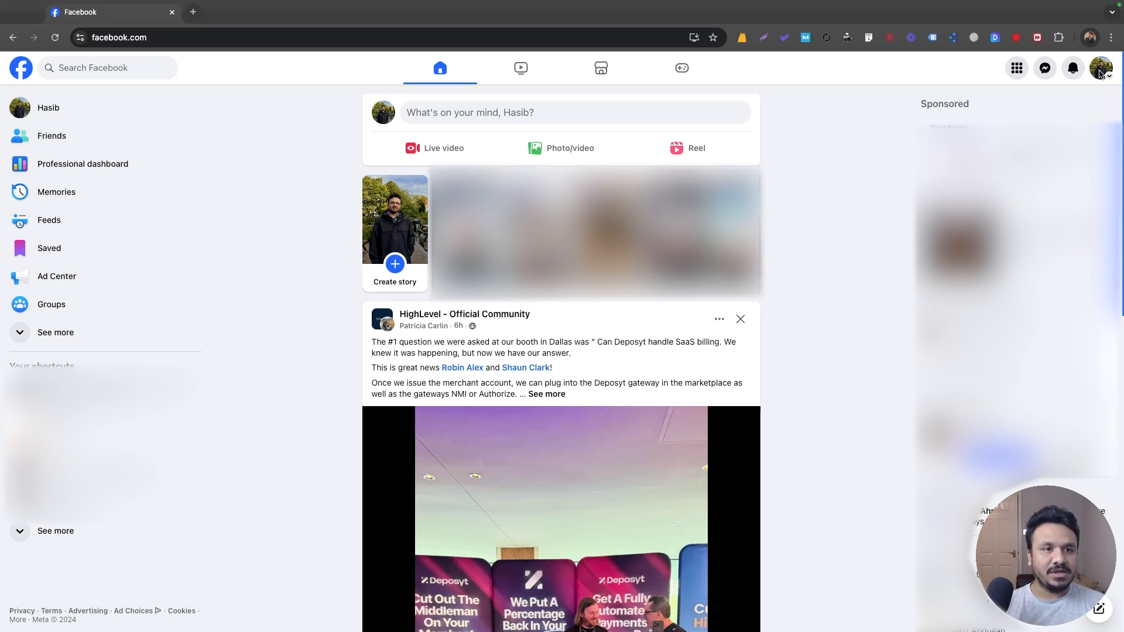
Start a new business Page from the Create menu and name it 'Wellness PracticeX'.
left_click(1017, 71)
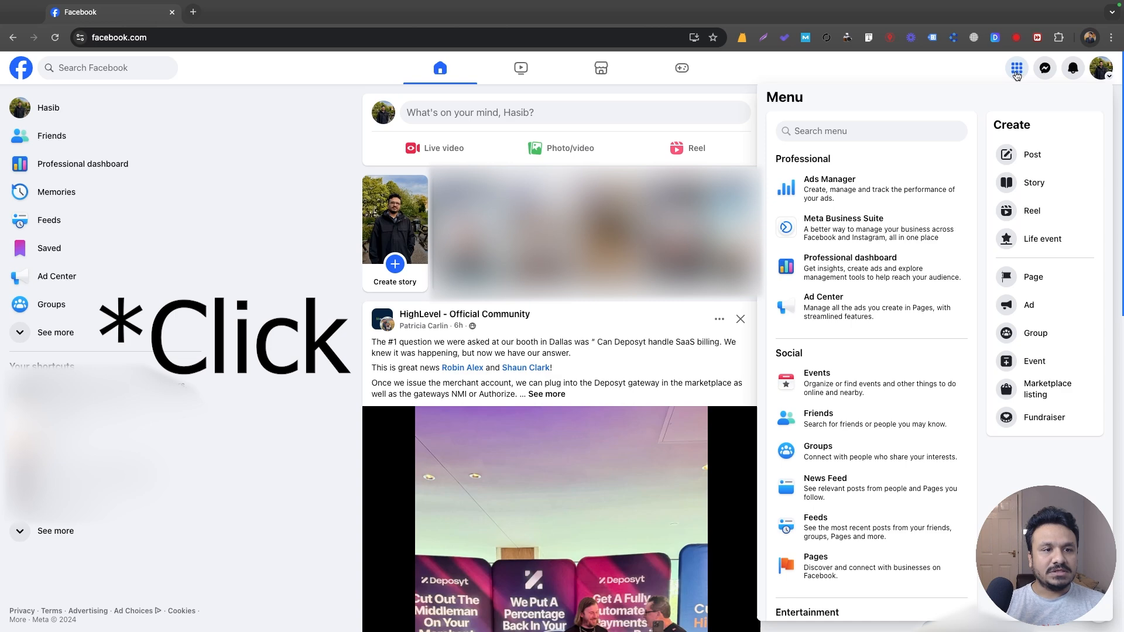
left_click(1028, 277)
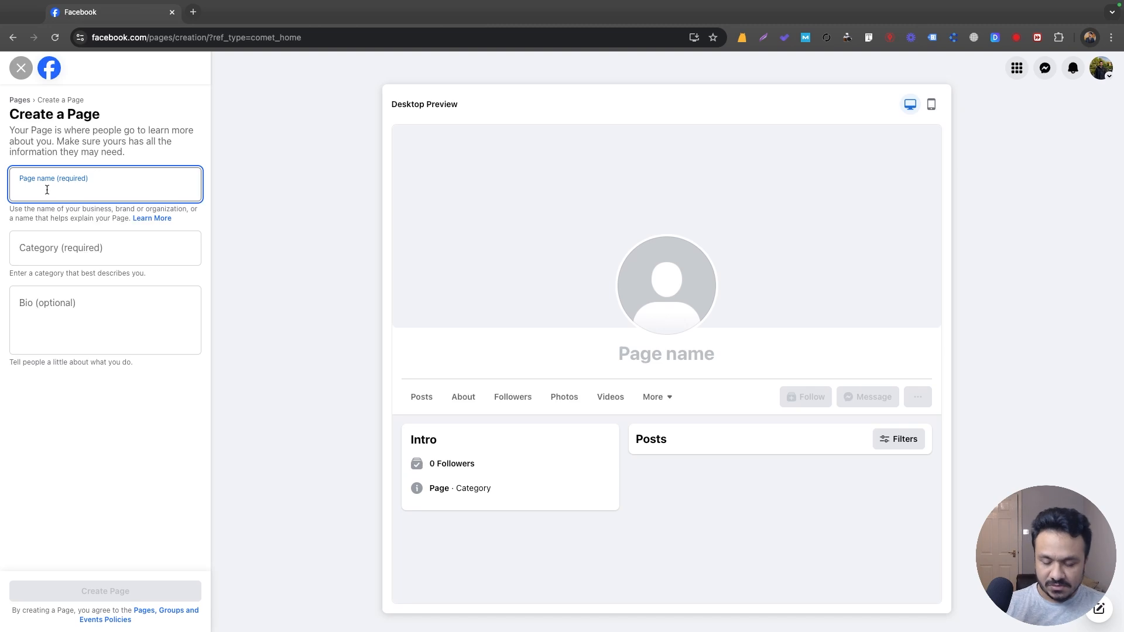
type("Well")
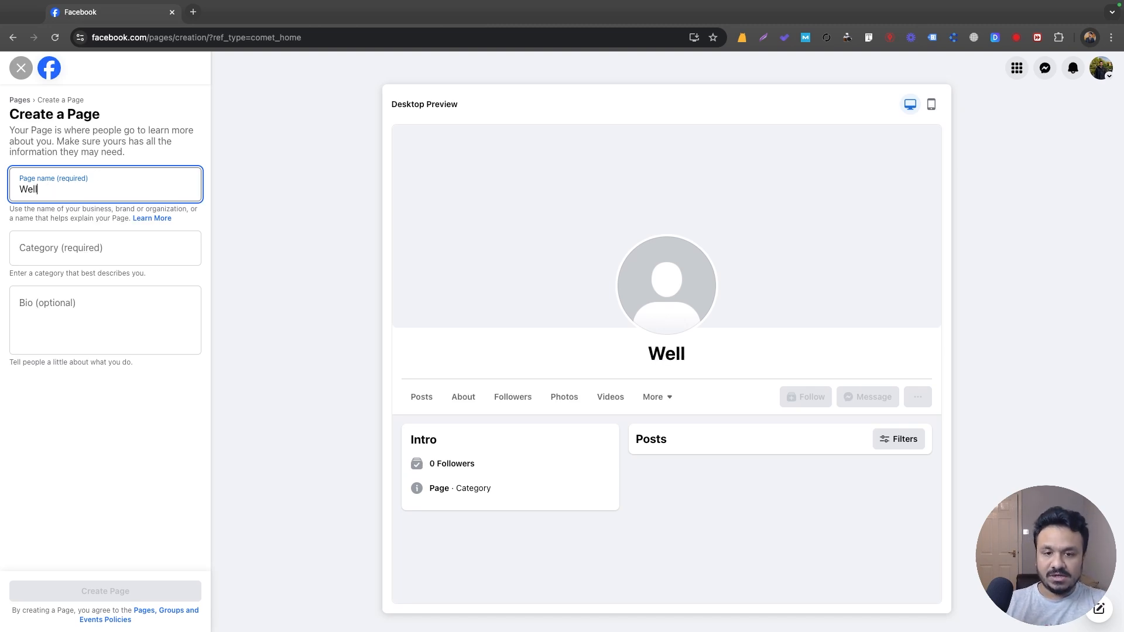
type("ness PracticeX")
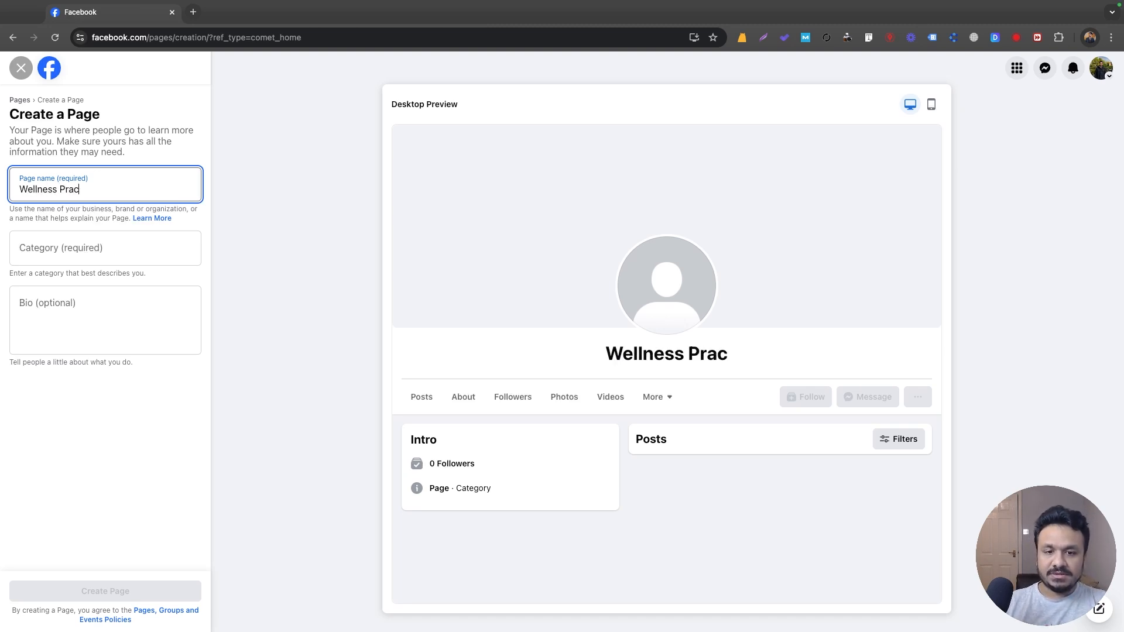
left_click(75, 257)
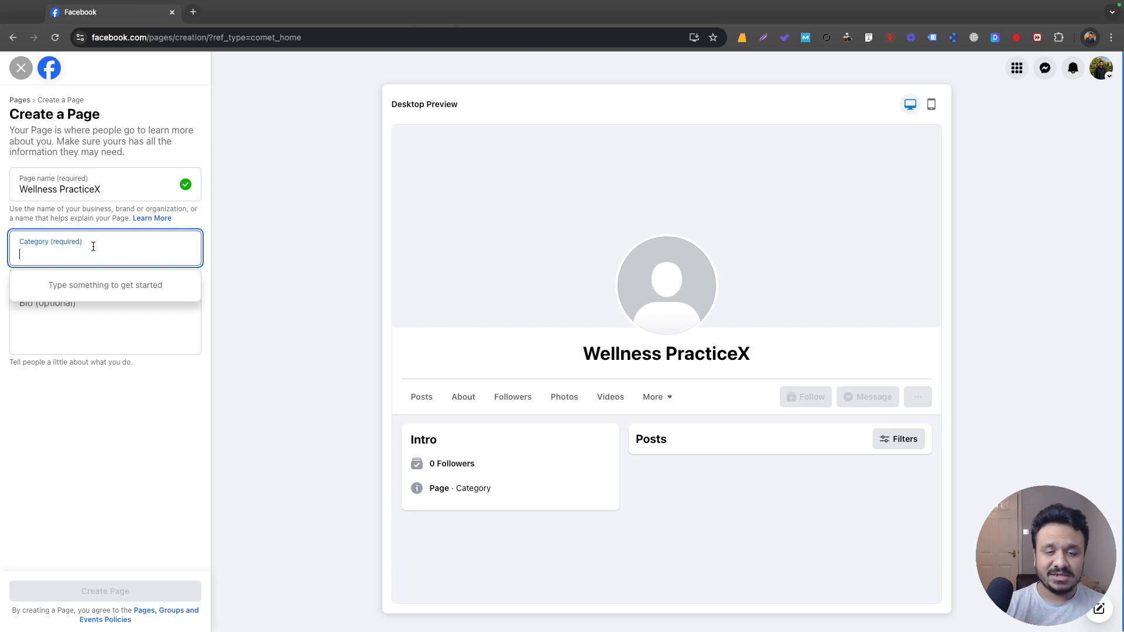
Add Wellness Center and Health Spa as the Page's first two categories.
type("Well")
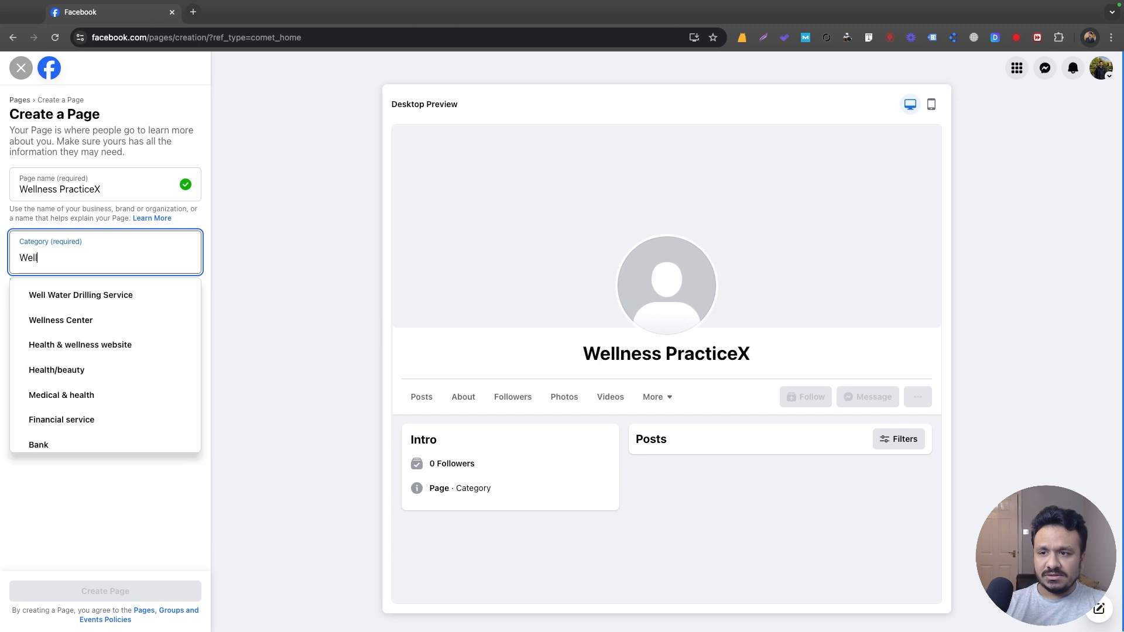
type("n")
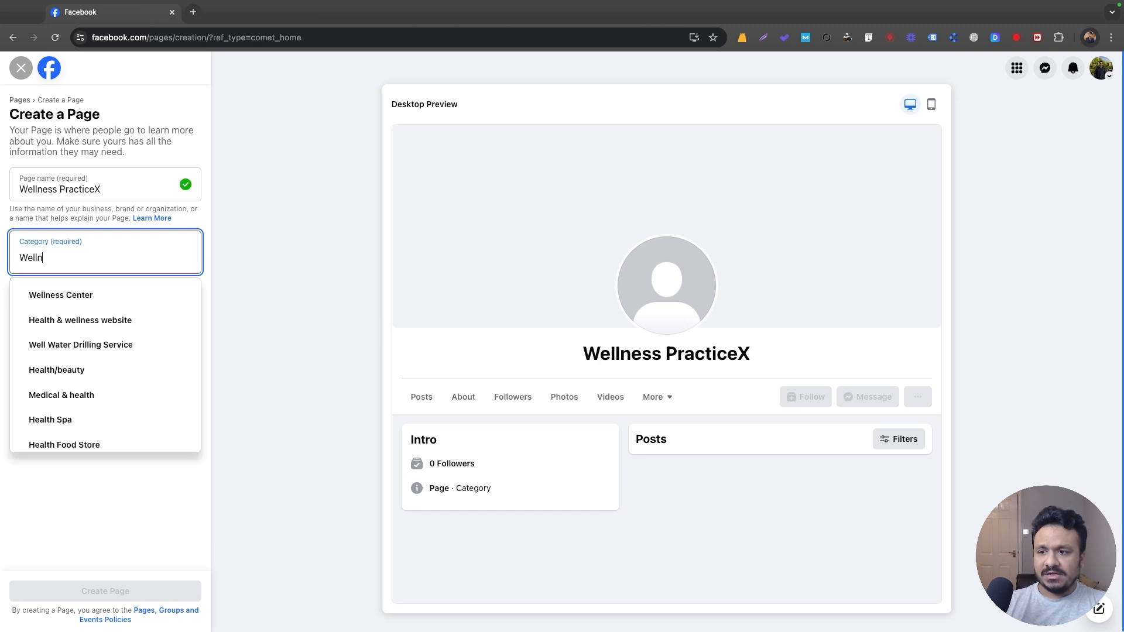
left_click(130, 298)
type("Health")
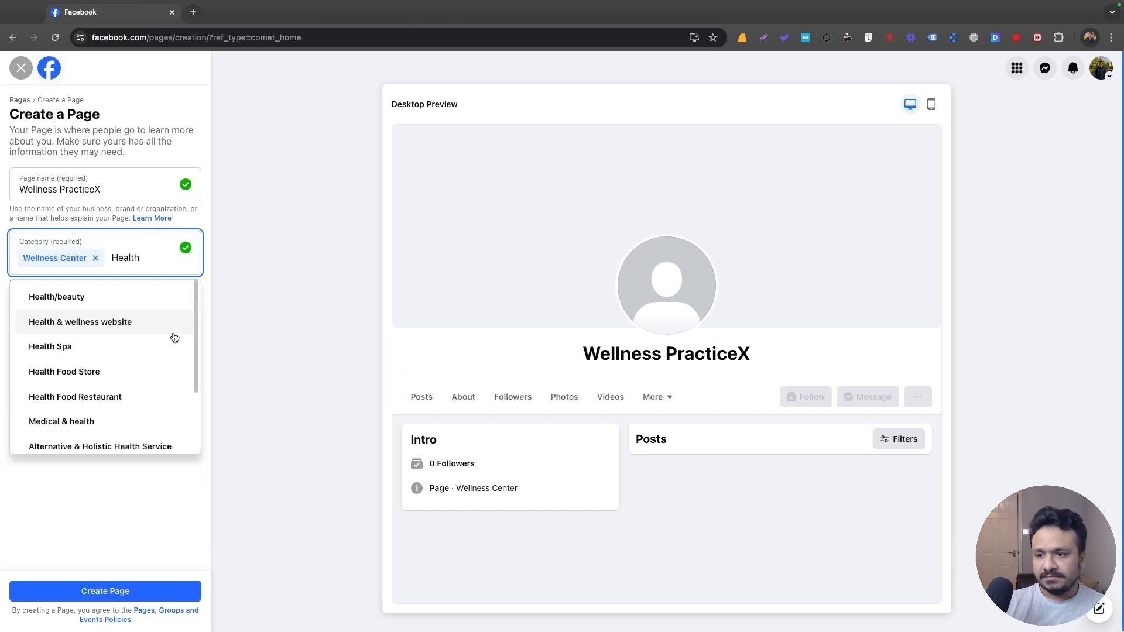
left_click(157, 350)
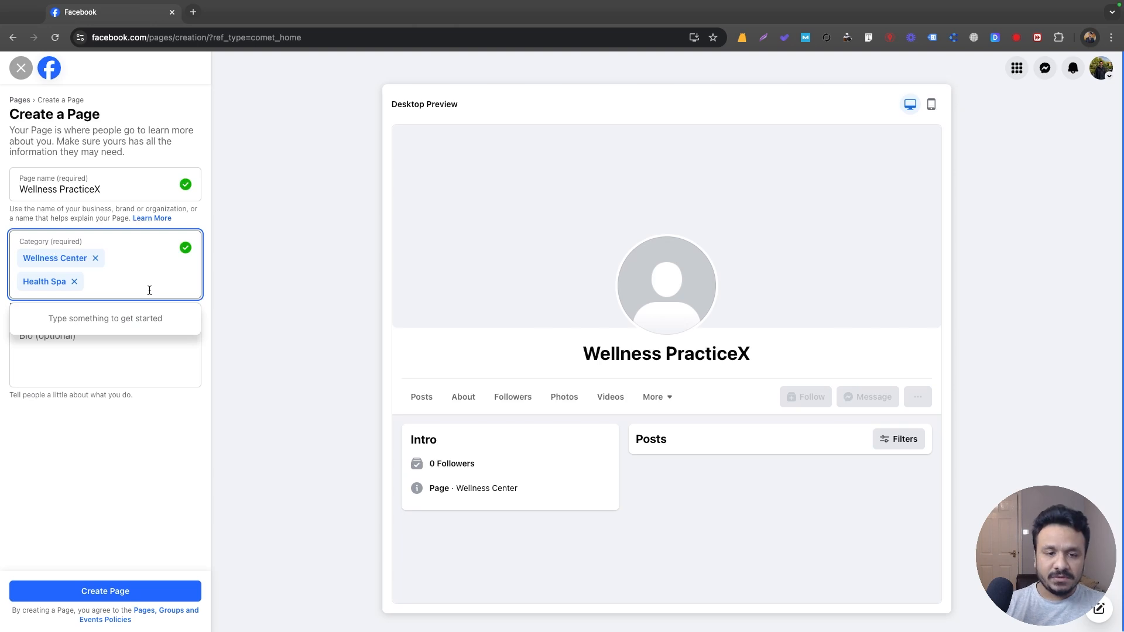
left_click(142, 346)
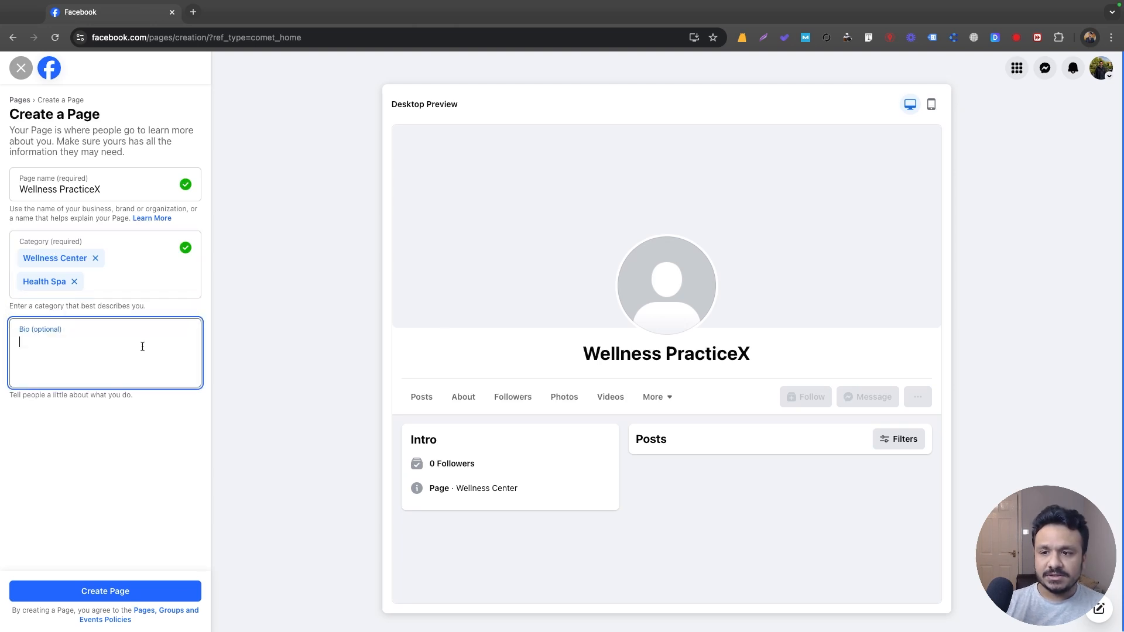
left_click(113, 275)
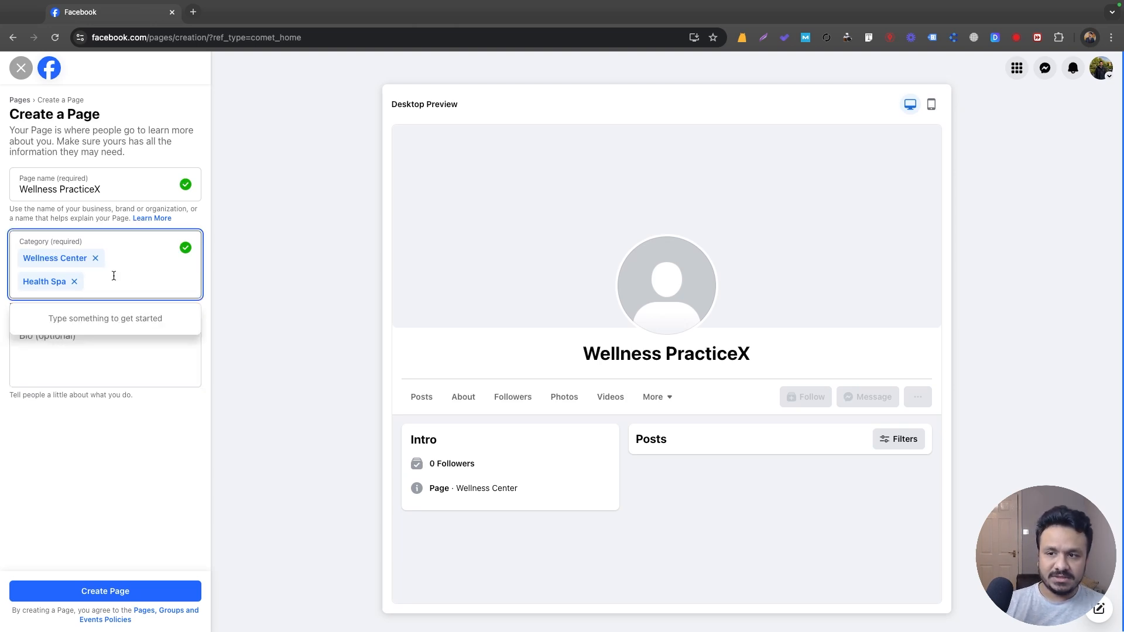
Add Medical & health as a third category and remove the stray Health/beauty category.
type("Med")
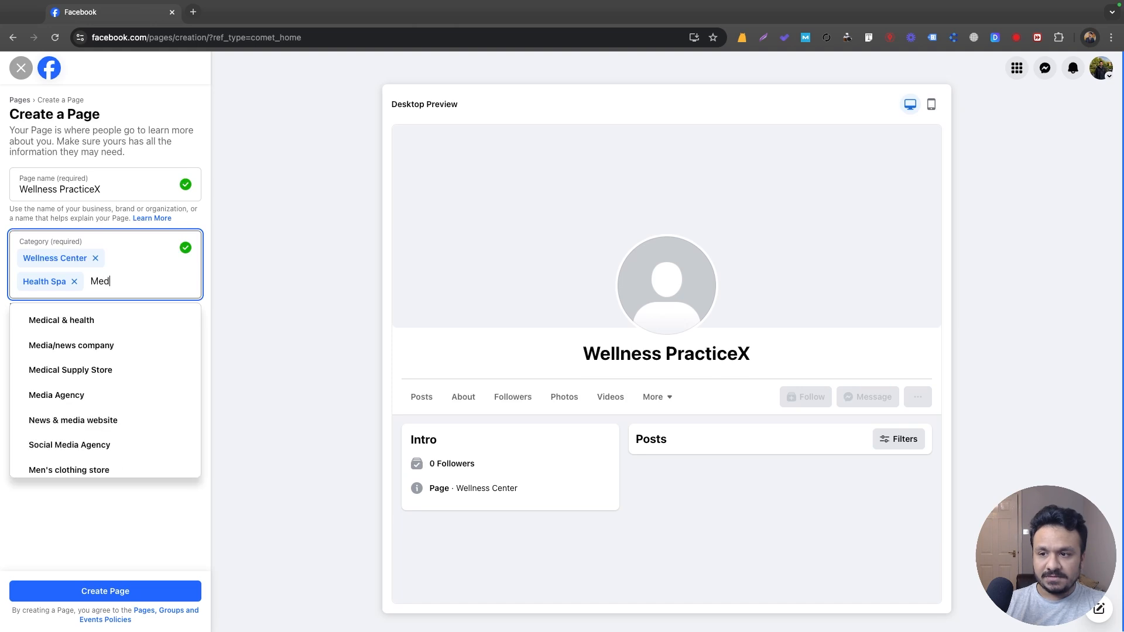
left_click(105, 320)
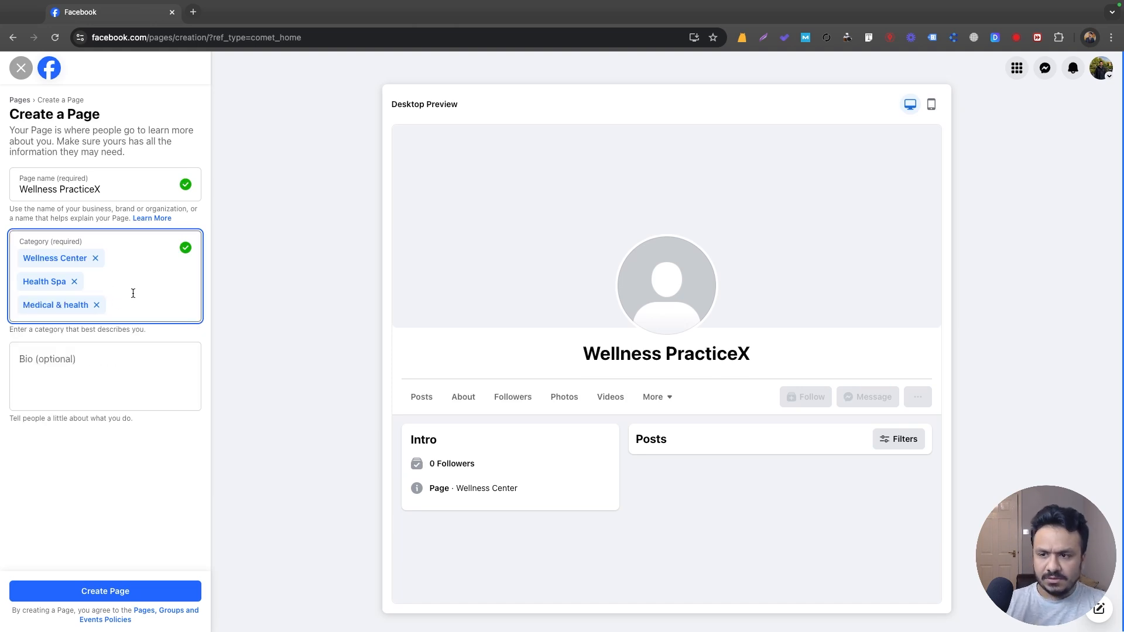
type("Wellne")
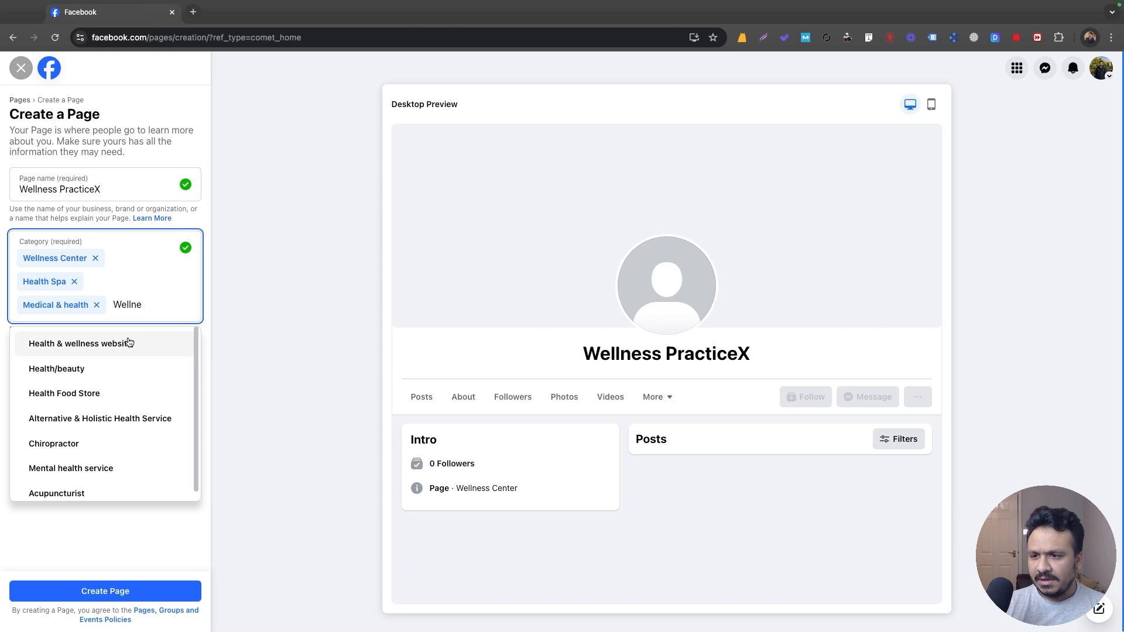
left_click(118, 346)
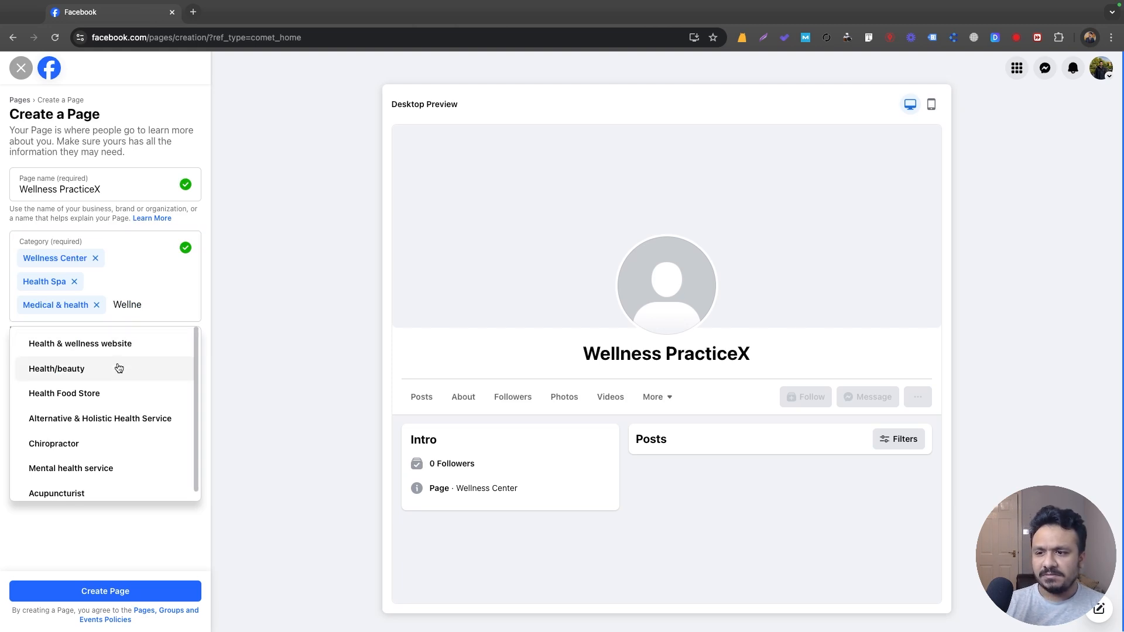
left_click(115, 368)
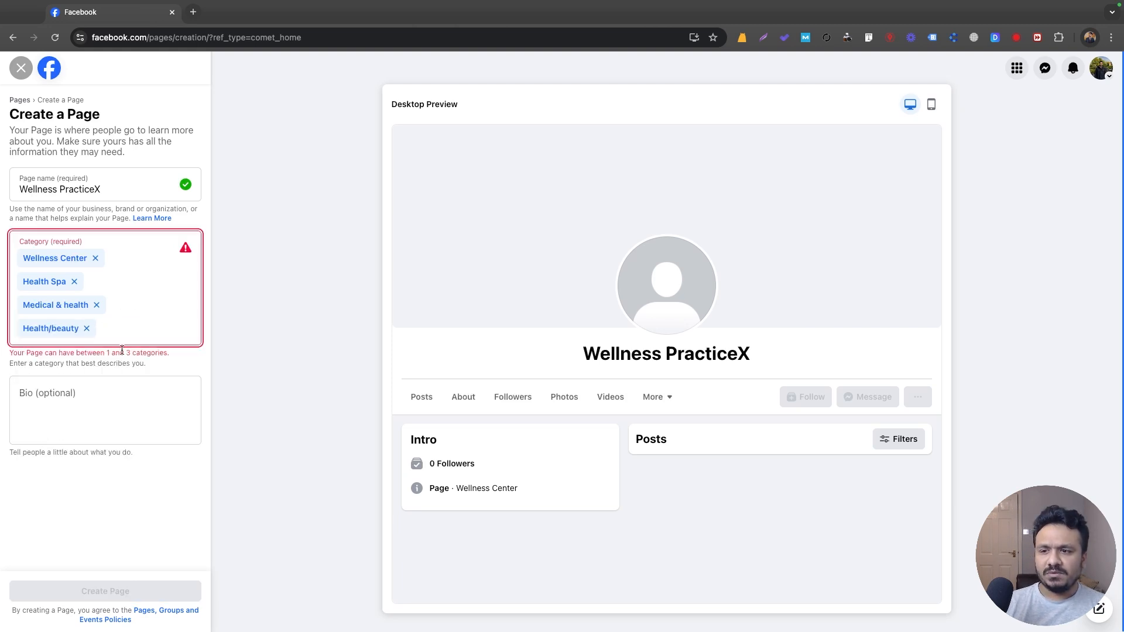
left_click(86, 328)
left_click(67, 372)
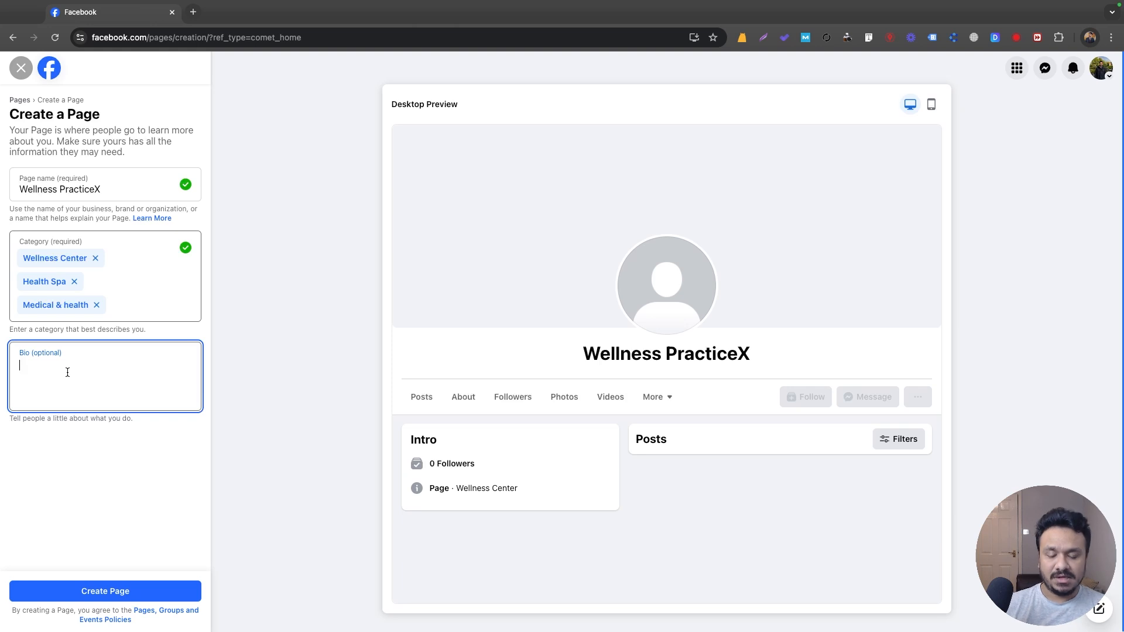
Enter the bio 'We are a med spa center in Miami Florida.' and create the Page.
type("We are a")
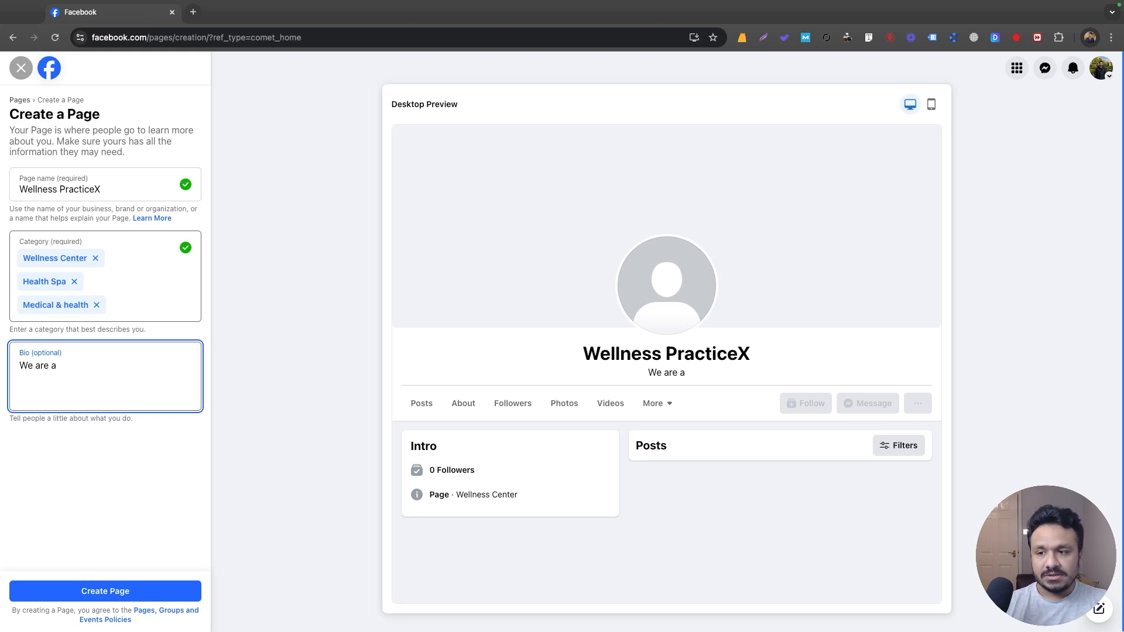
type("med spa ce")
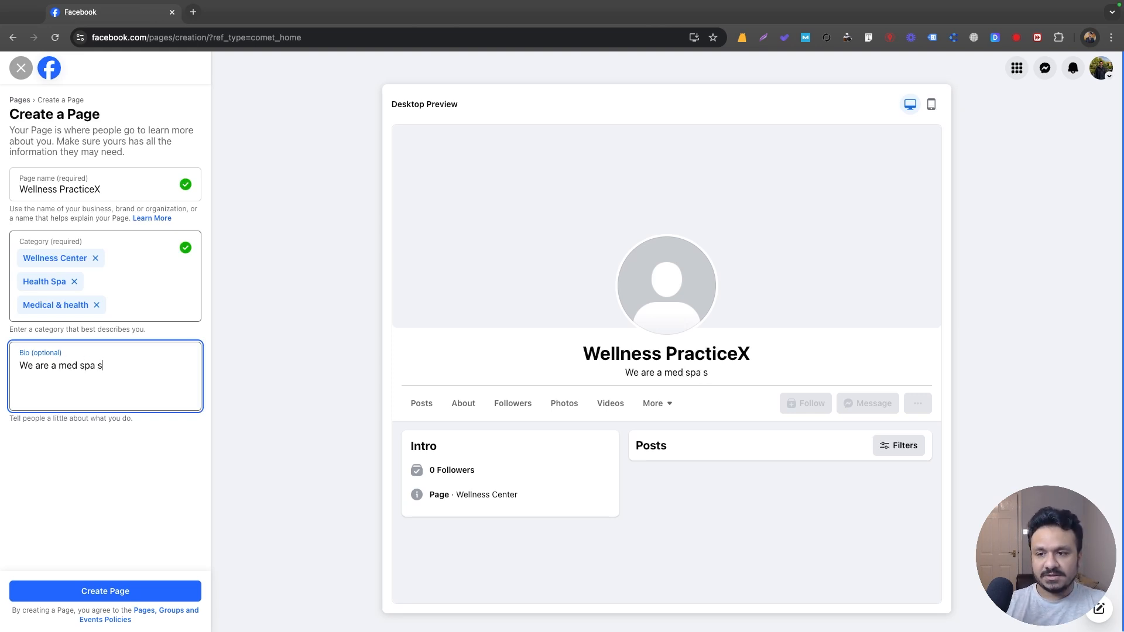
type("nter in M")
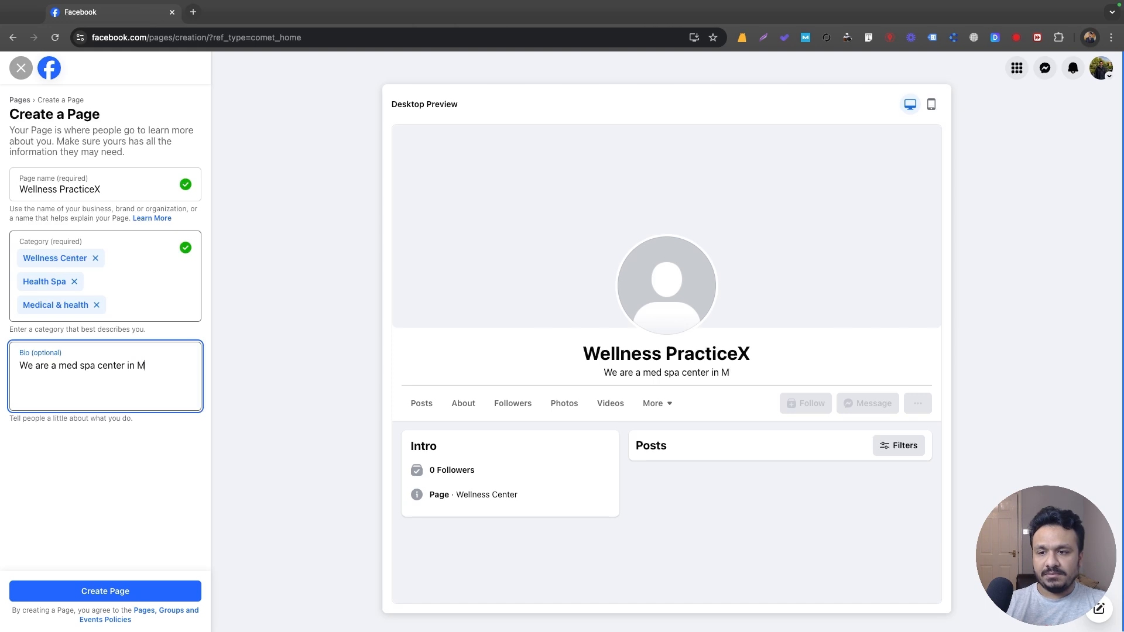
type("iami Florida.")
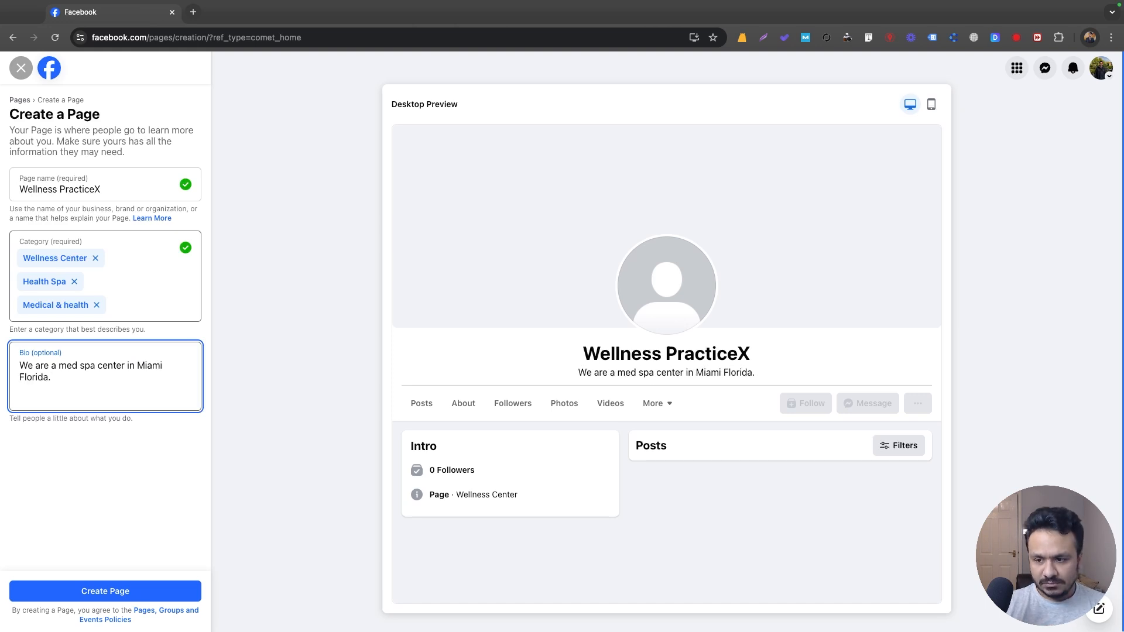
left_click(97, 593)
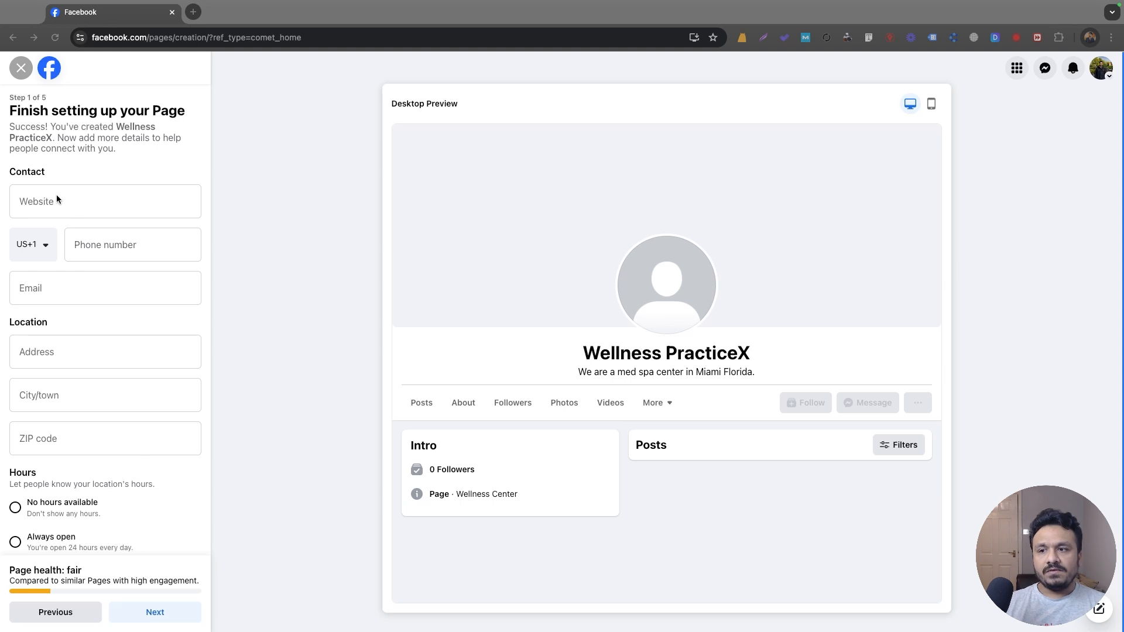
Fill in the website myleadbuster.com, the business phone number and the contact e-mail address.
left_click(55, 198)
type("my")
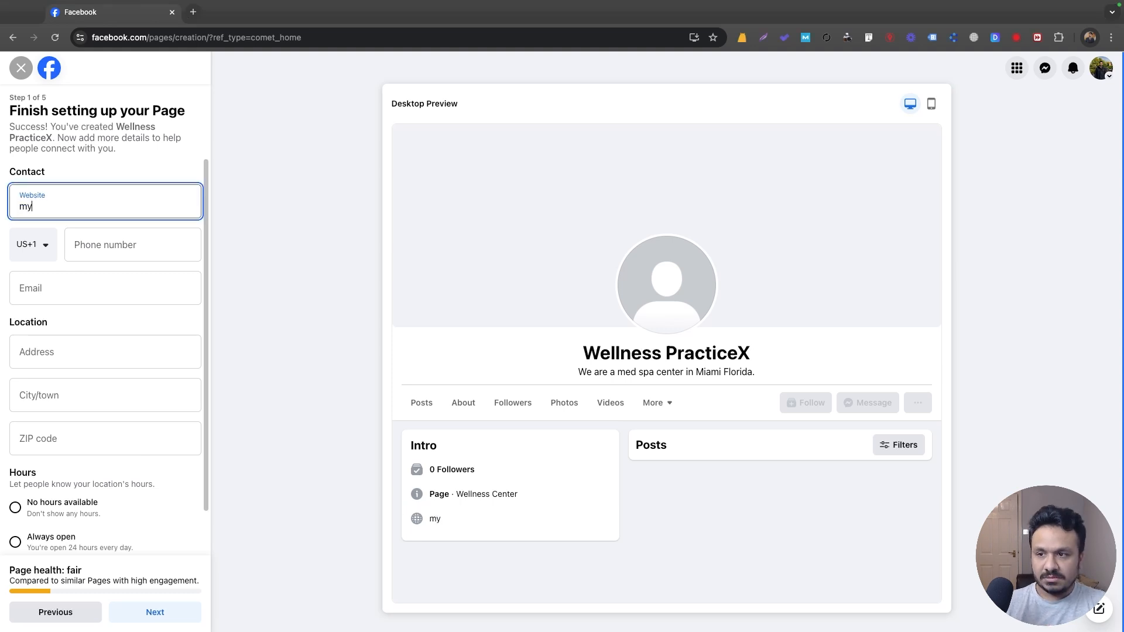
type("leadbuster.com")
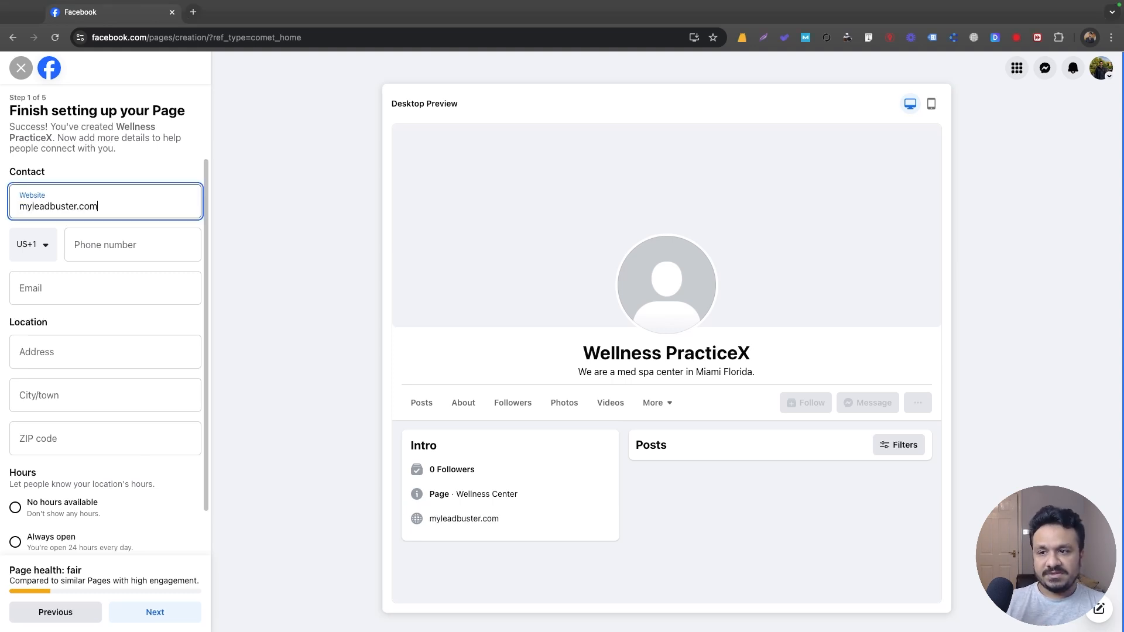
key("Tab")
left_click(248, 214)
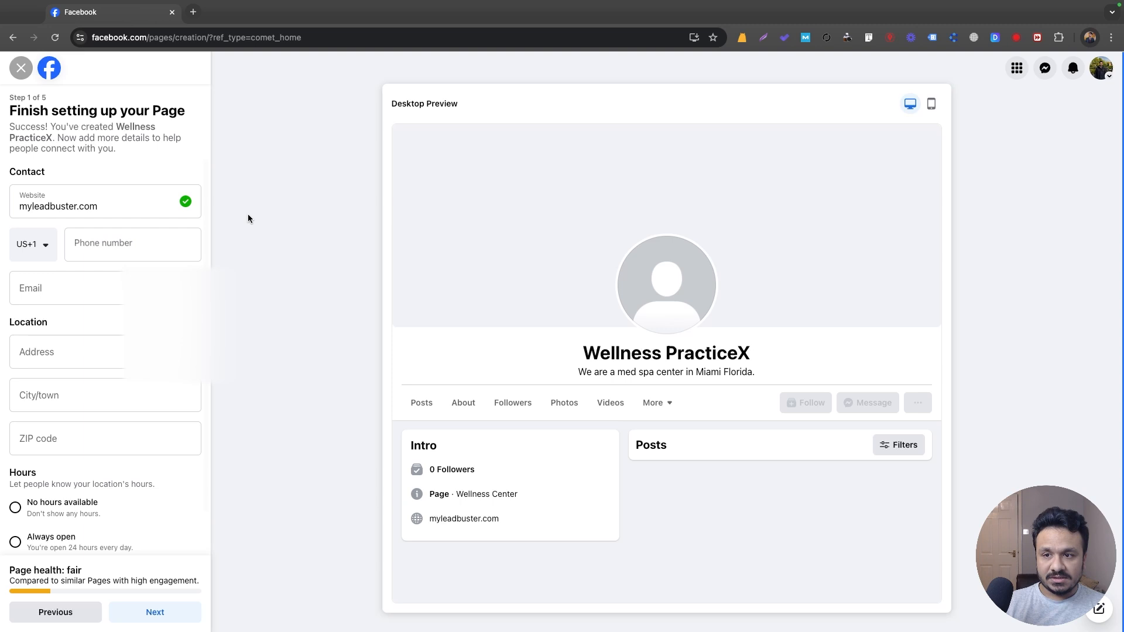
left_click(148, 235)
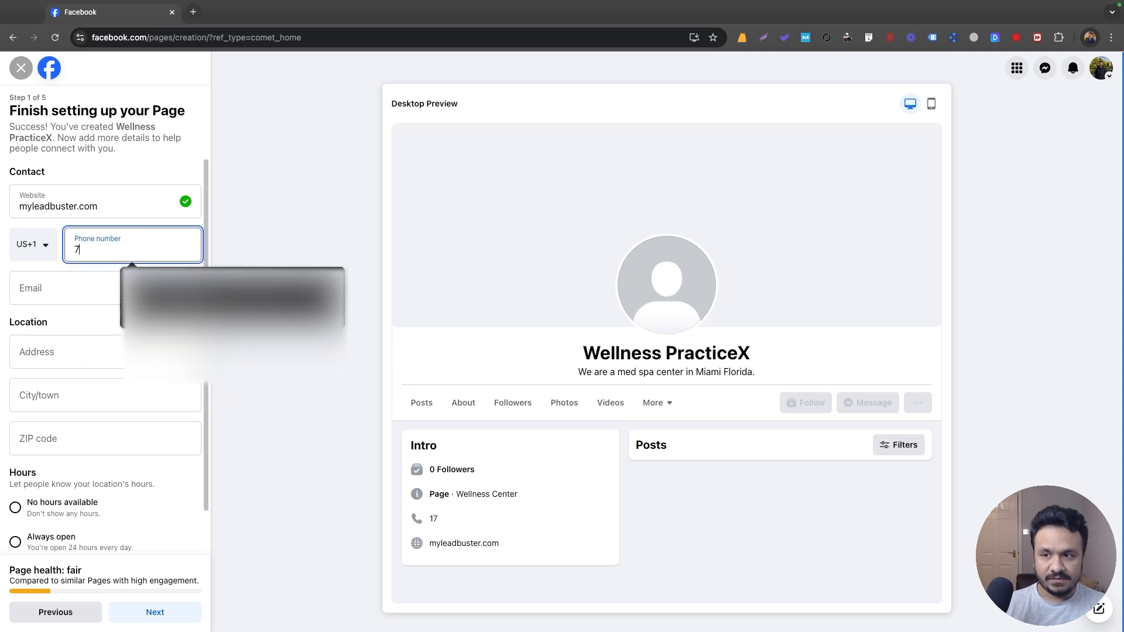
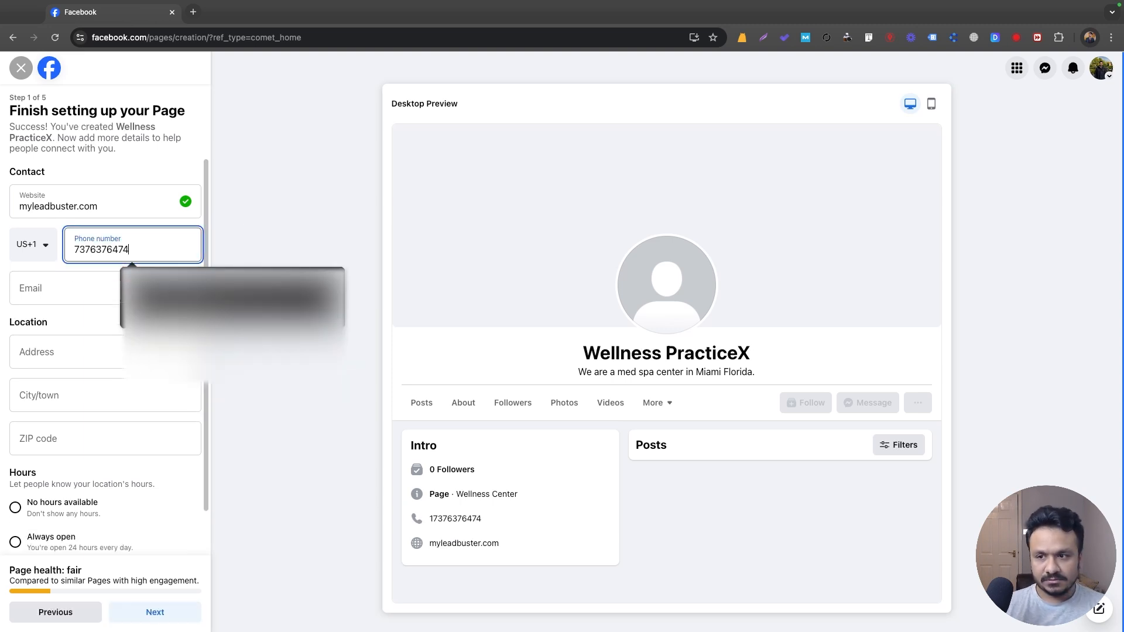
left_click(42, 288)
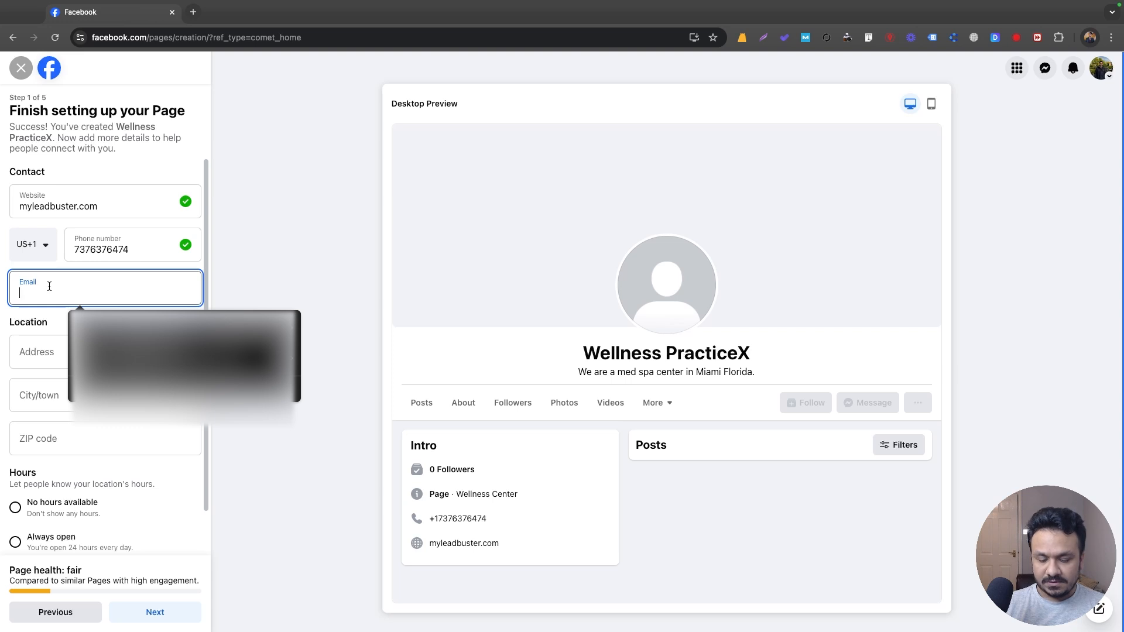
left_click(262, 293)
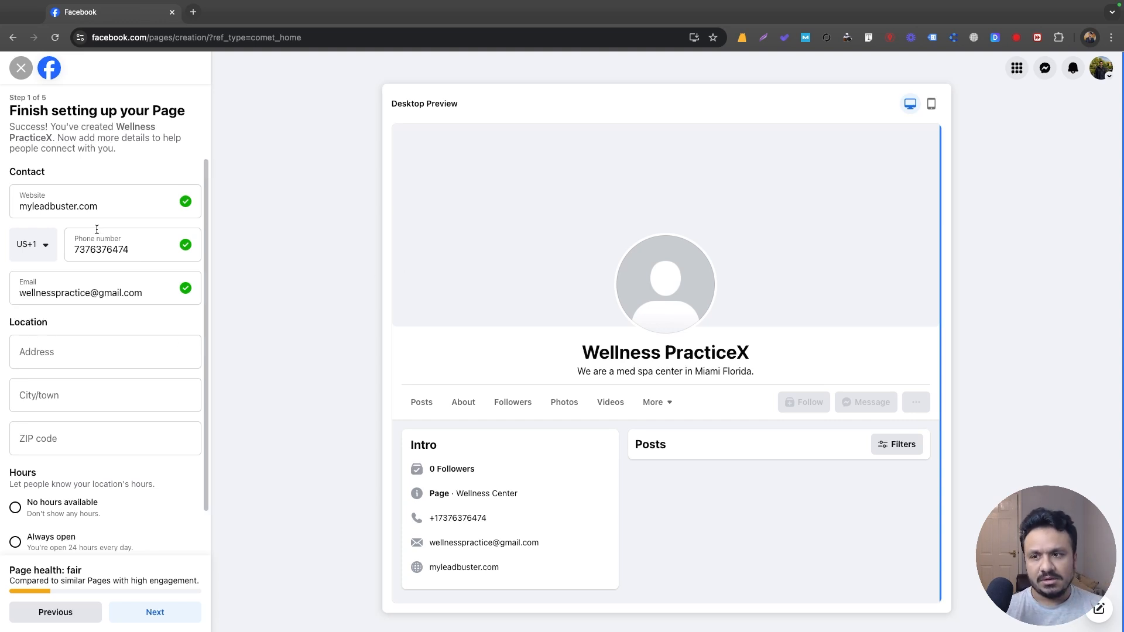
Autofill the street address, set the city to Miami, Florida, correct the ZIP code, and choose selected hours.
left_click(65, 349)
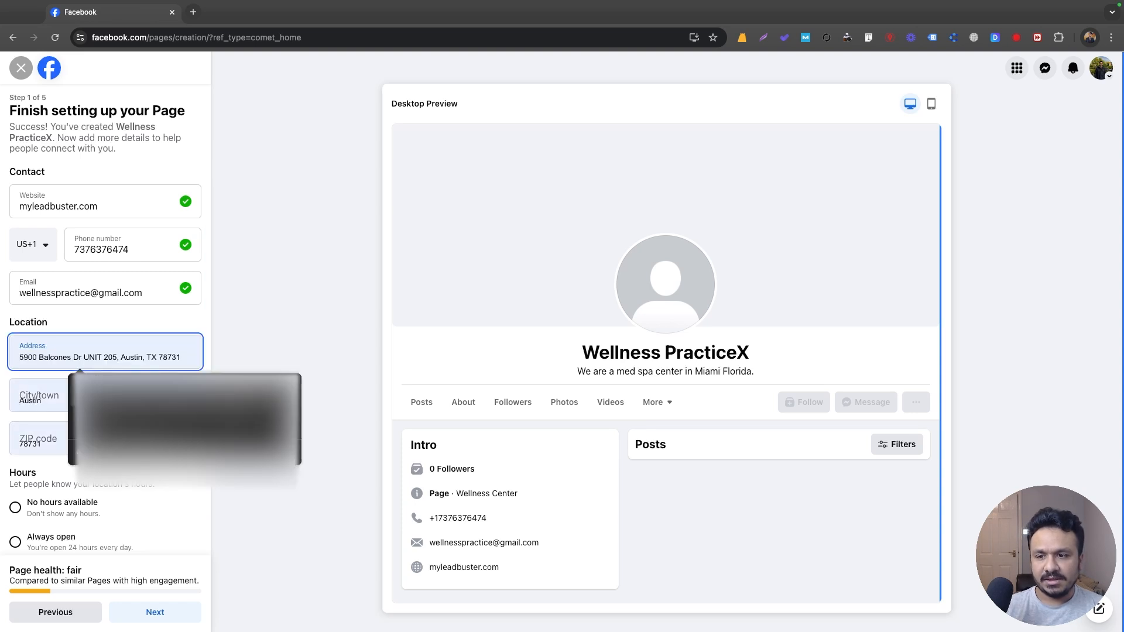
left_click(139, 399)
scroll(49, 346, "down", 1)
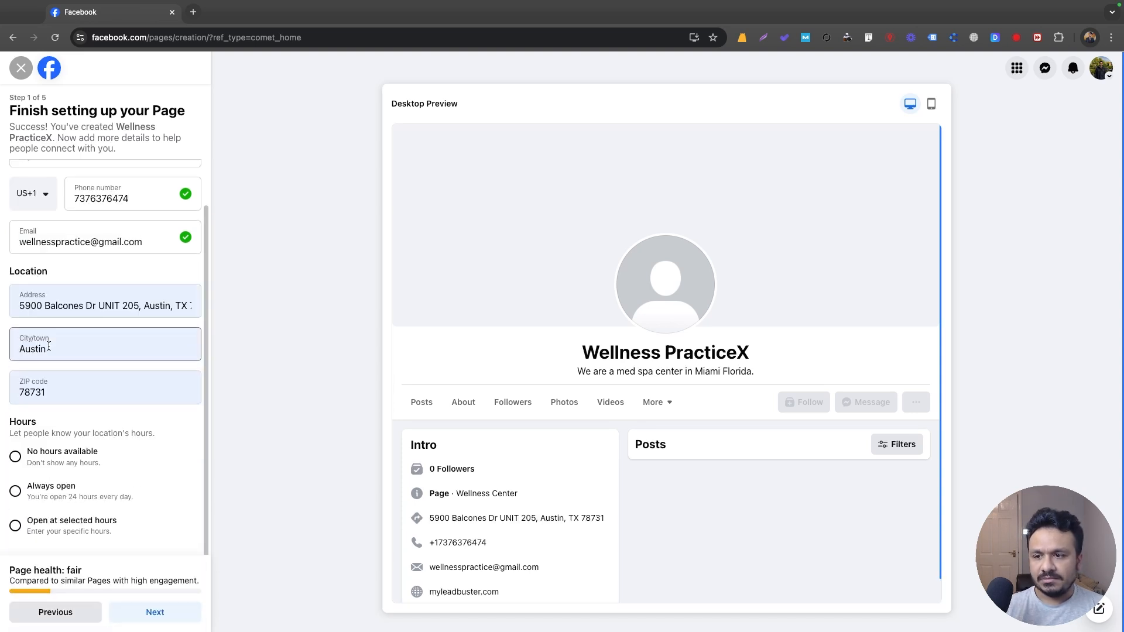
double_click(48, 347)
type("Miami")
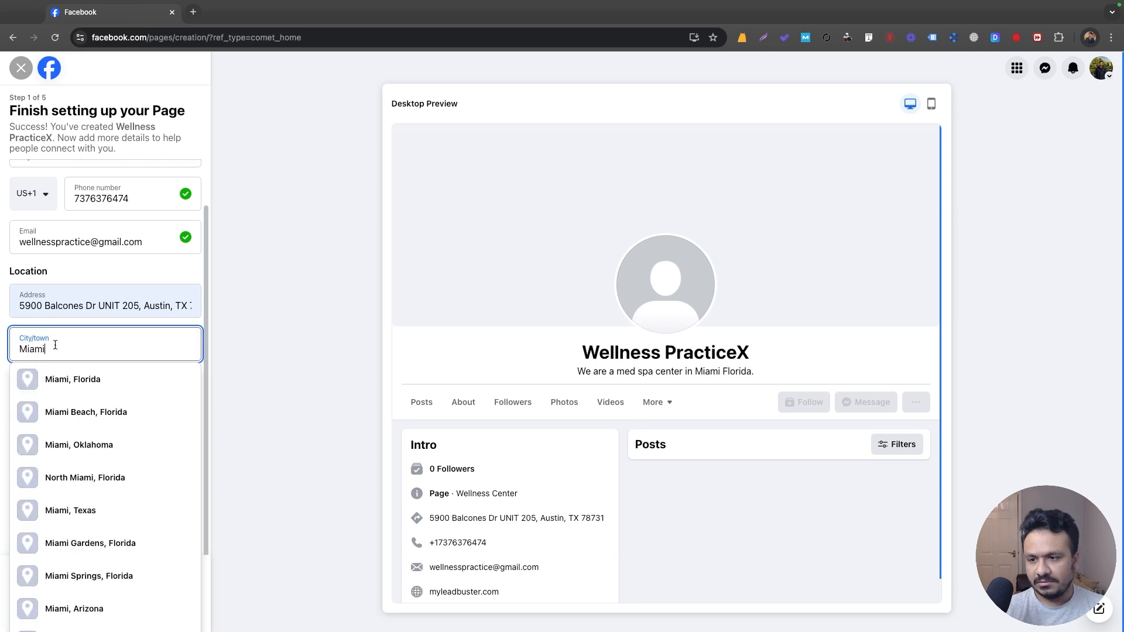
left_click(76, 380)
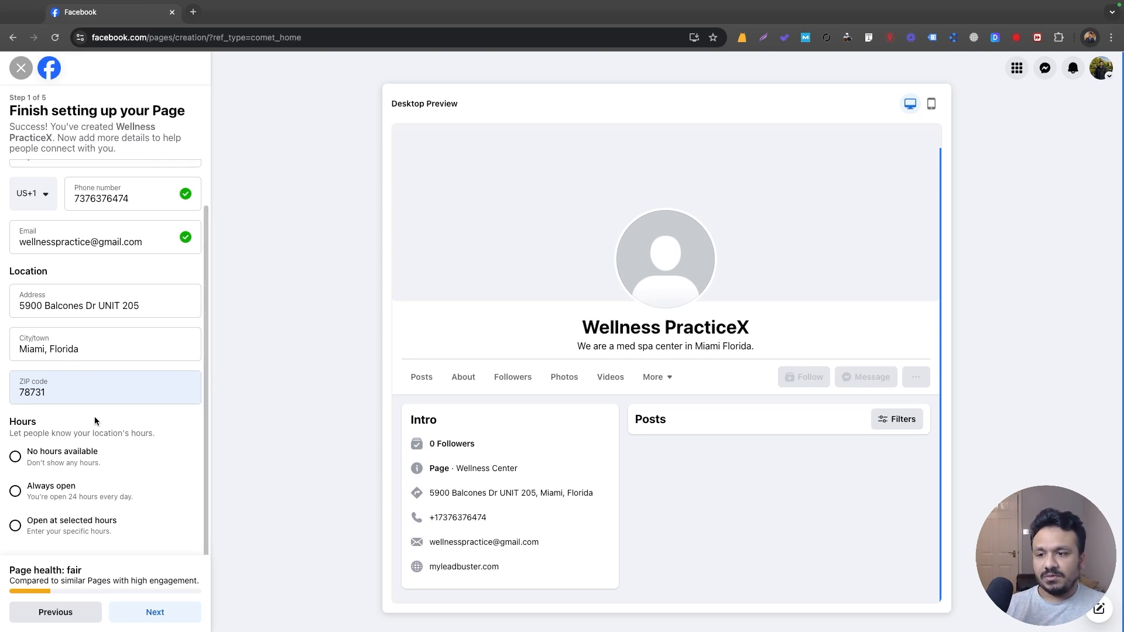
double_click(39, 396)
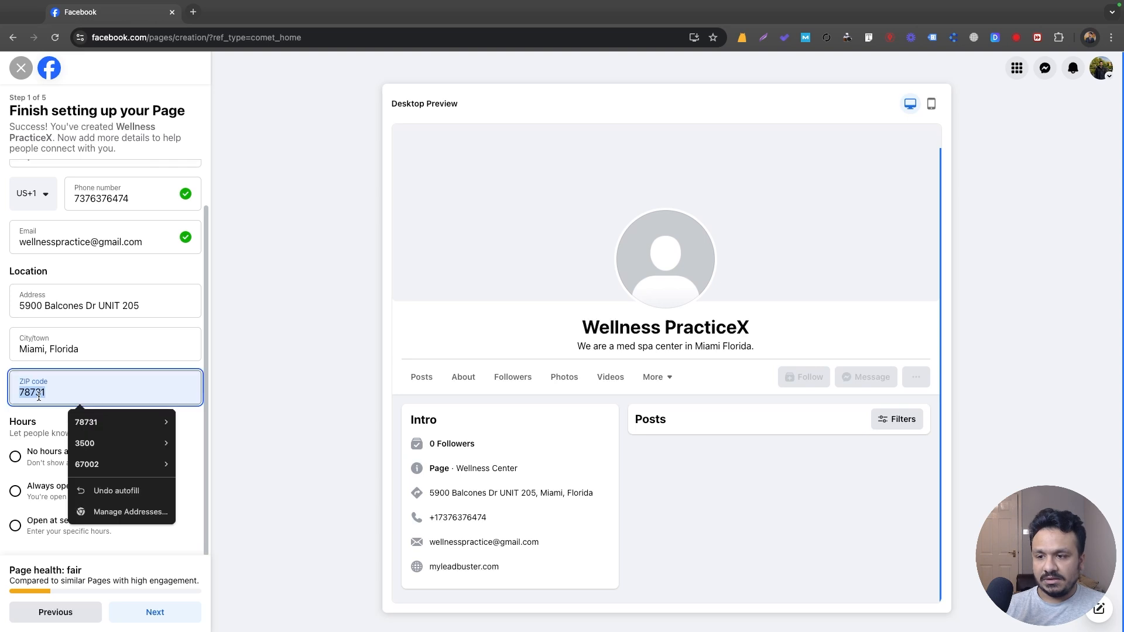
type("32223")
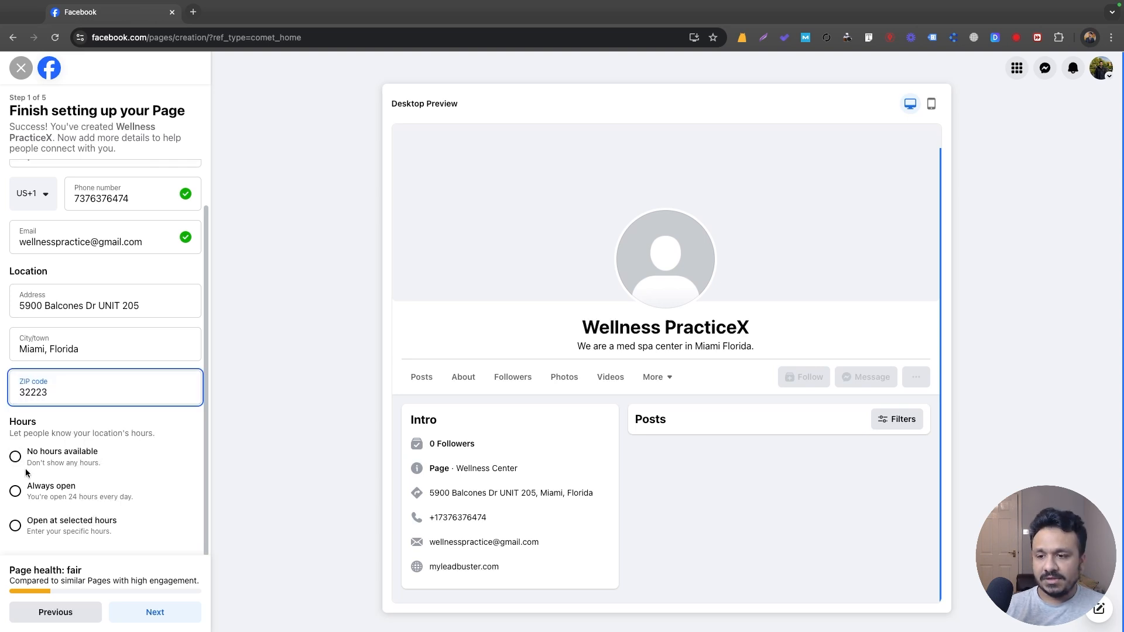
left_click(15, 525)
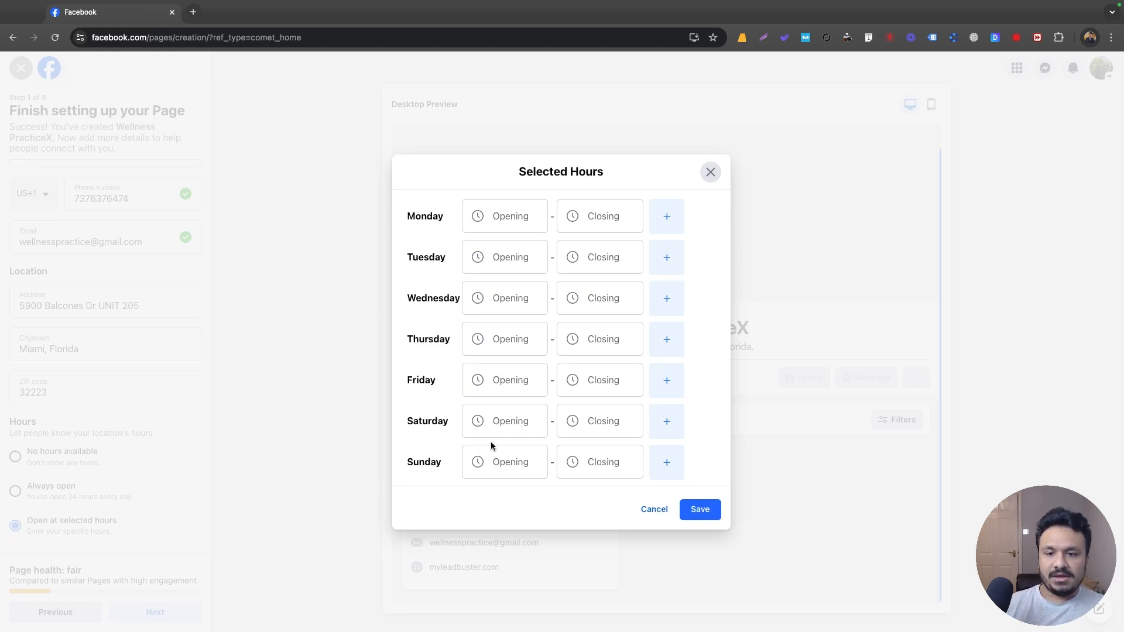
Set Monday's hours to 8:00 AM–7:00 PM, leaving Sunday empty.
left_click(477, 462)
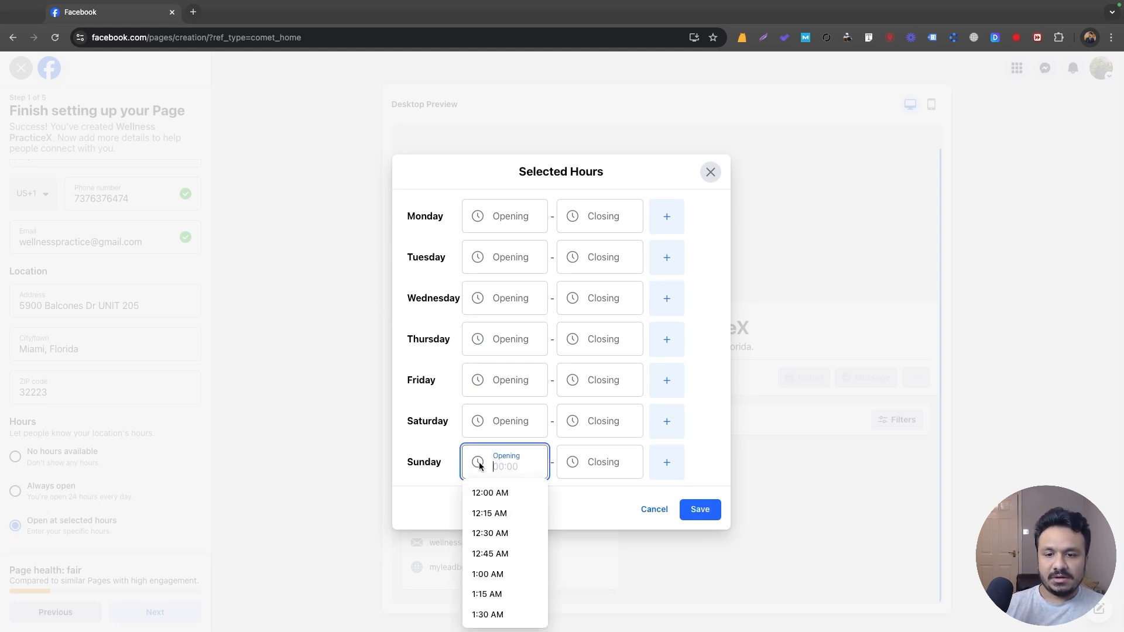
scroll(505, 501, "down", 20)
left_click(699, 438)
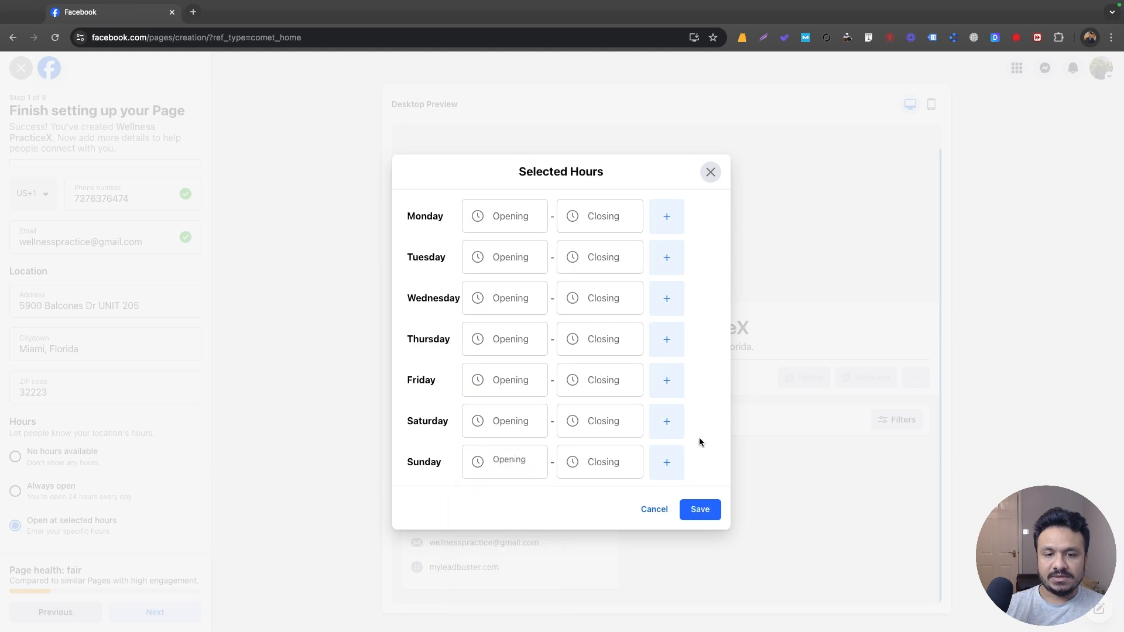
left_click(497, 220)
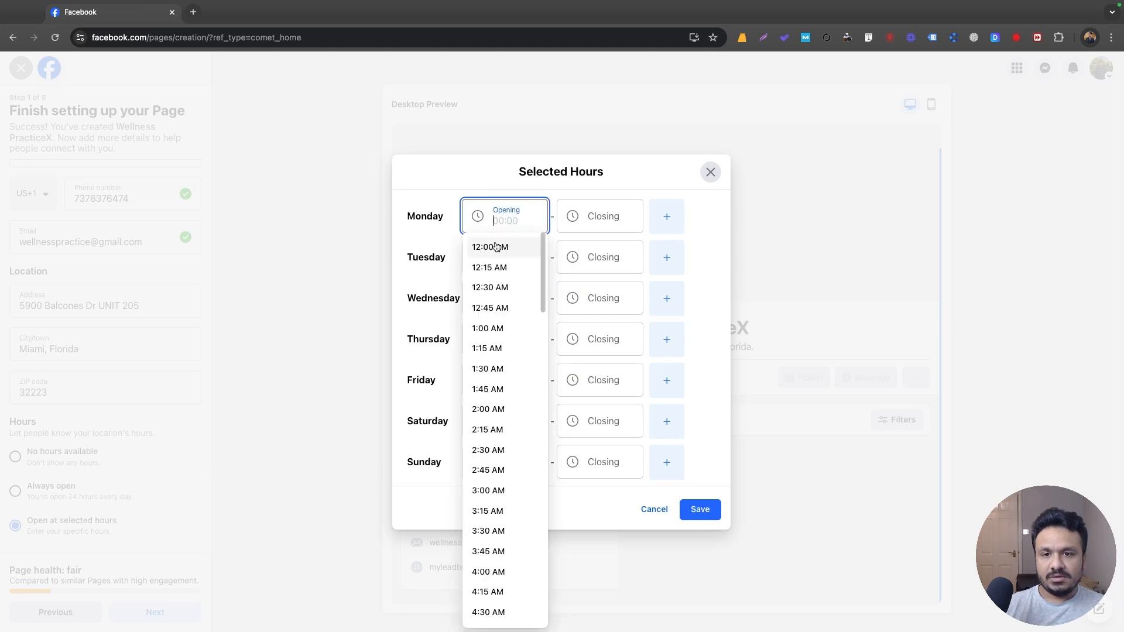
scroll(499, 449, "down", 5)
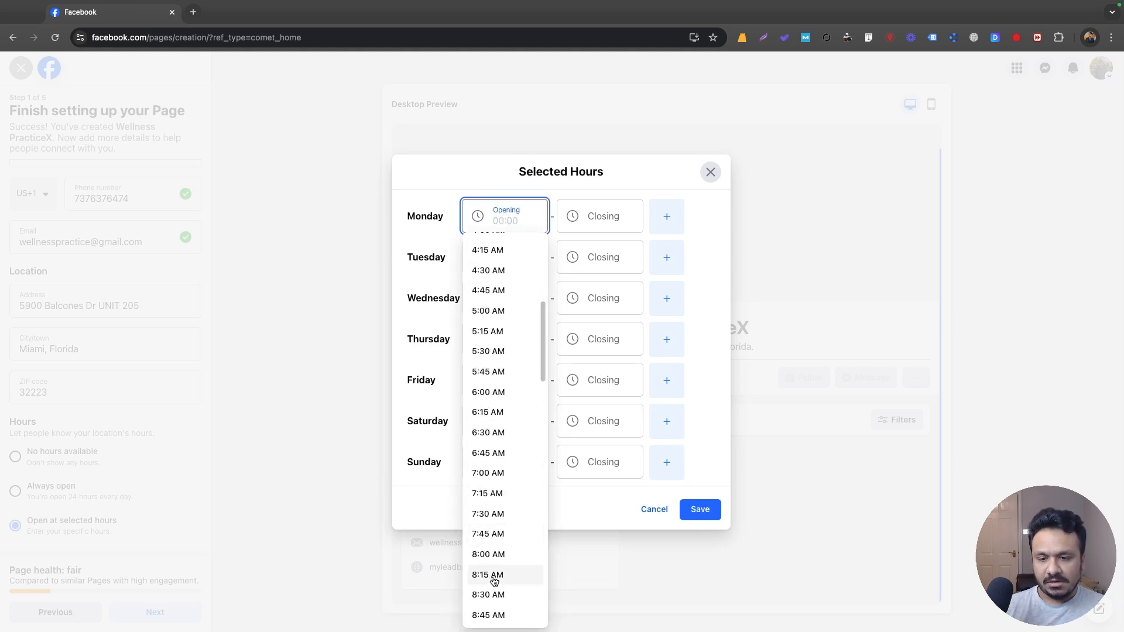
left_click(489, 555)
left_click(599, 220)
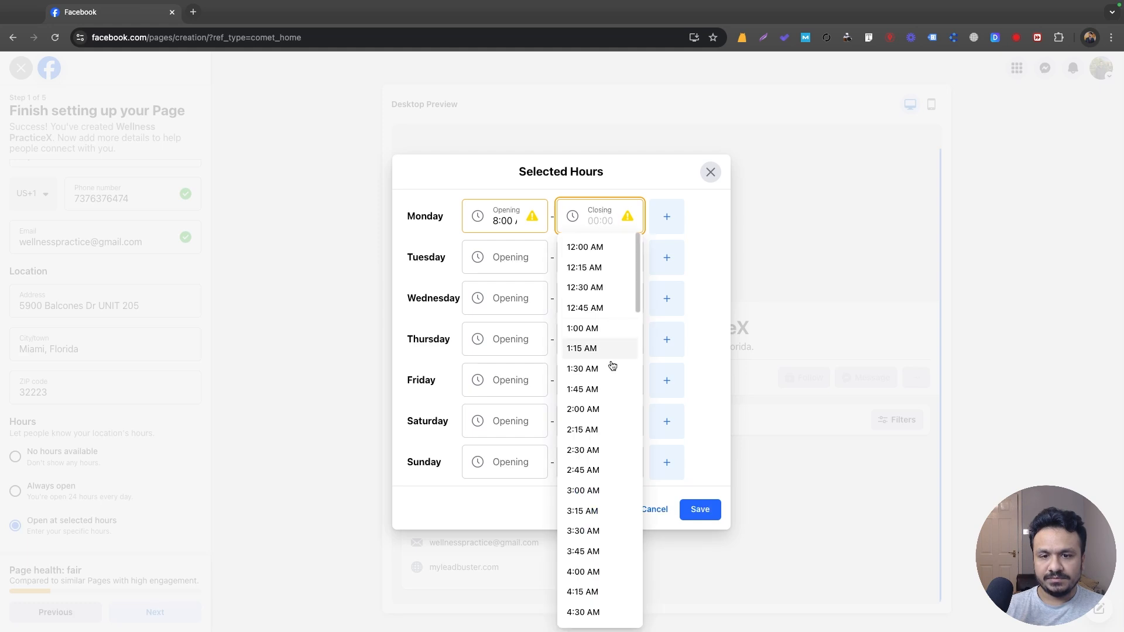
scroll(609, 398, "down", 10)
scroll(611, 433, "down", 10)
left_click(581, 293)
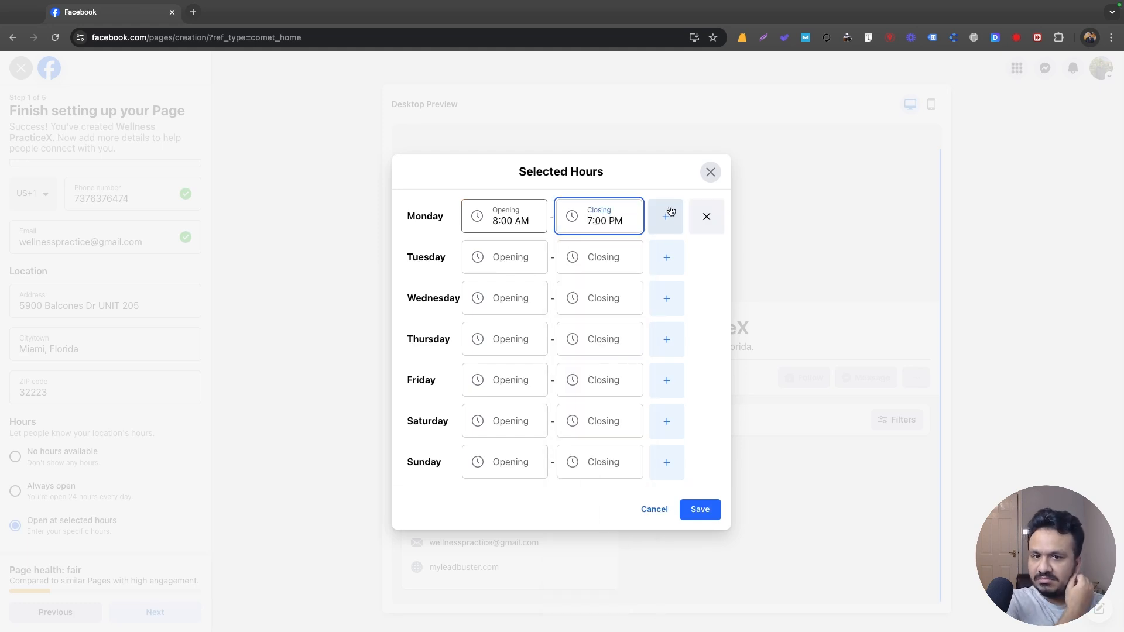
Copy the 8:00 AM opening time to Tuesday–Friday and open Saturday at 10:00 AM.
left_click(505, 255)
left_click(505, 220)
key("ctrl+c")
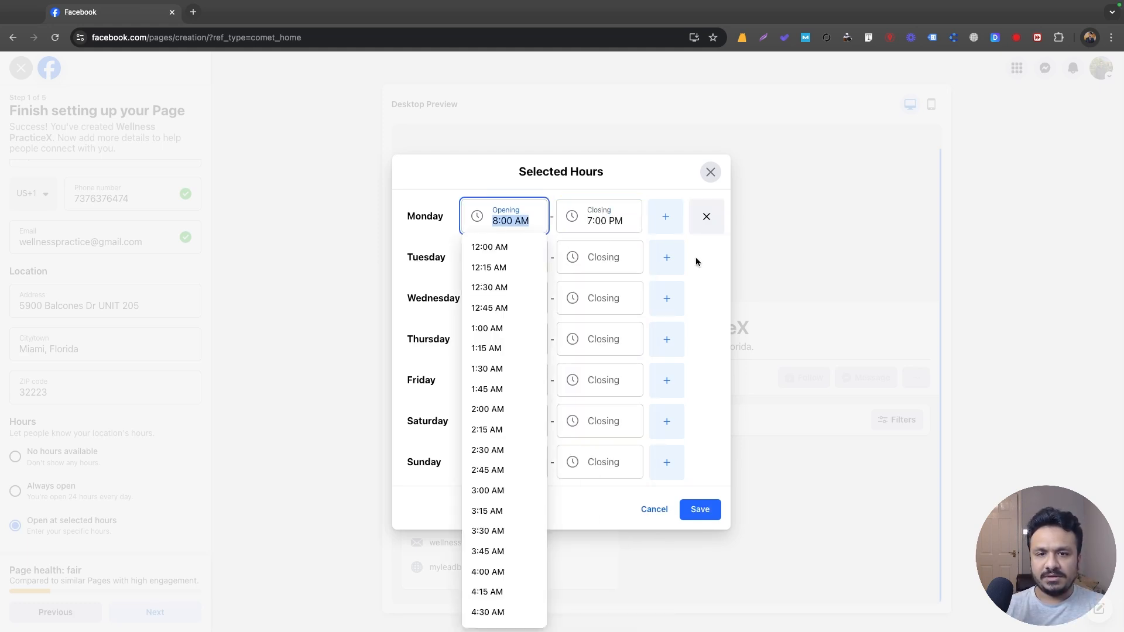
left_click(695, 258)
left_click(516, 268)
key("ctrl+v")
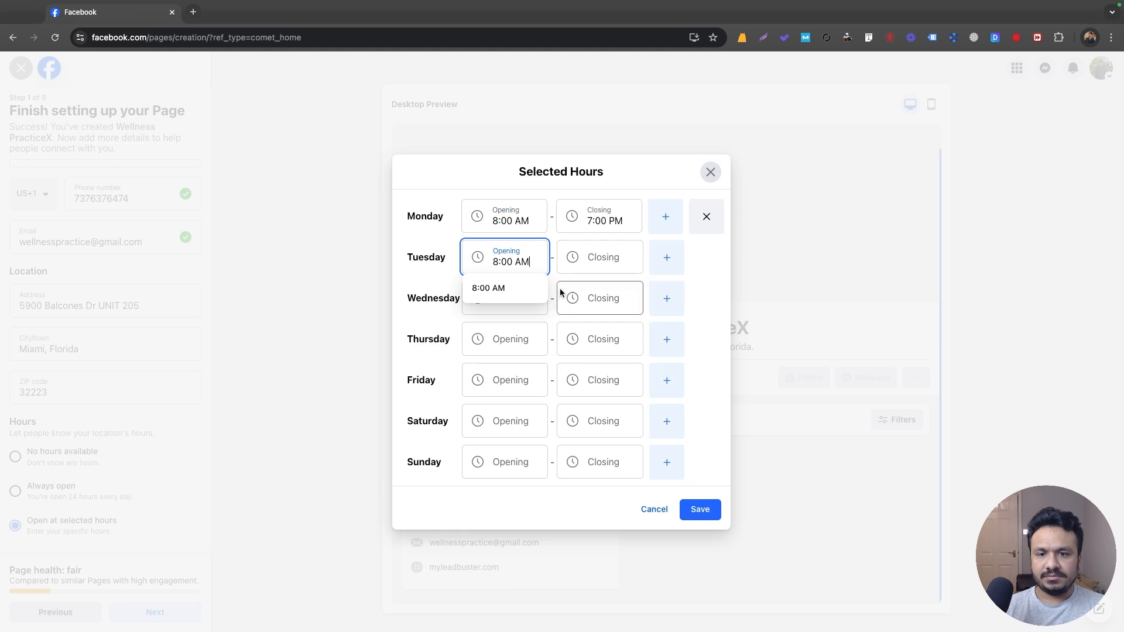
left_click(513, 292)
key("ctrl+v")
left_click(520, 343)
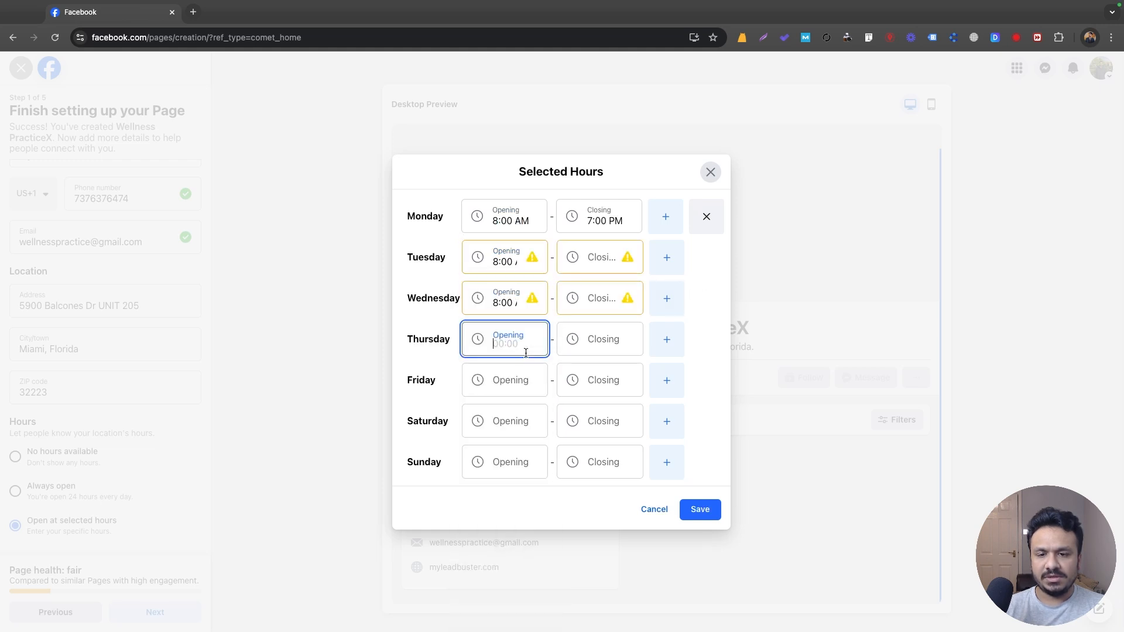
key("ctrl+v")
left_click(505, 384)
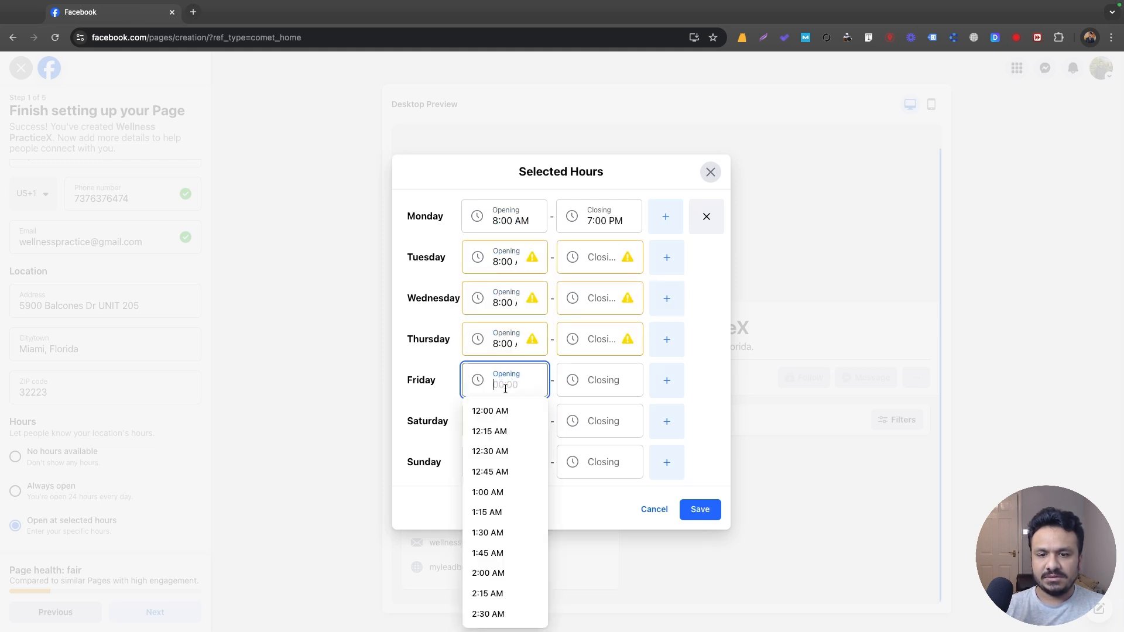
key("ctrl+v")
left_click(504, 418)
scroll(489, 489, "down", 10)
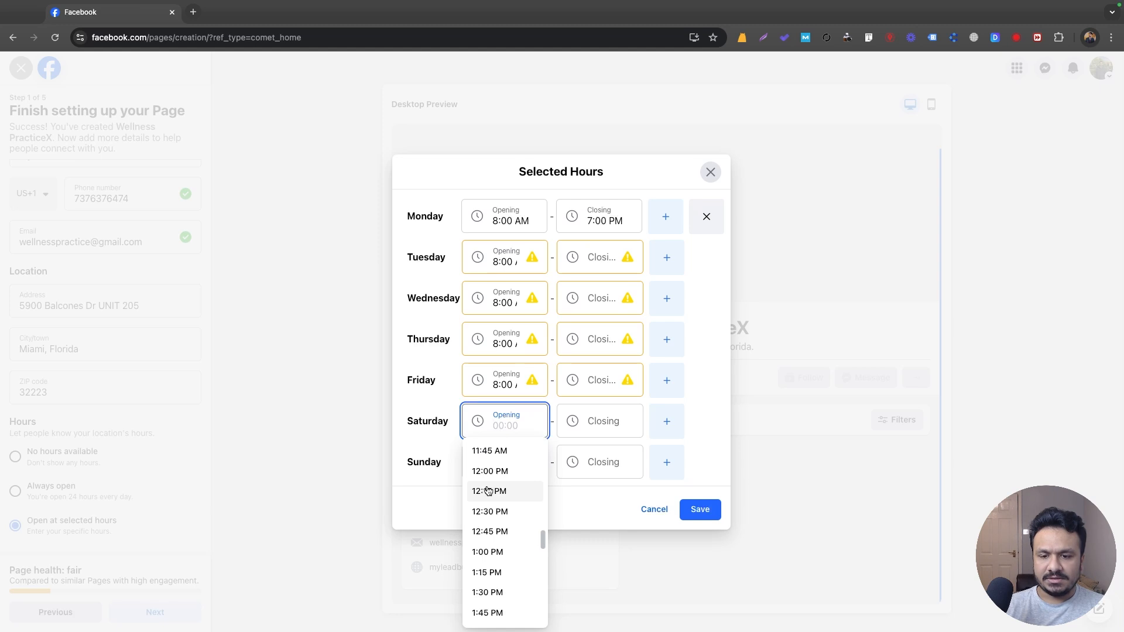
scroll(489, 492, "up", 5)
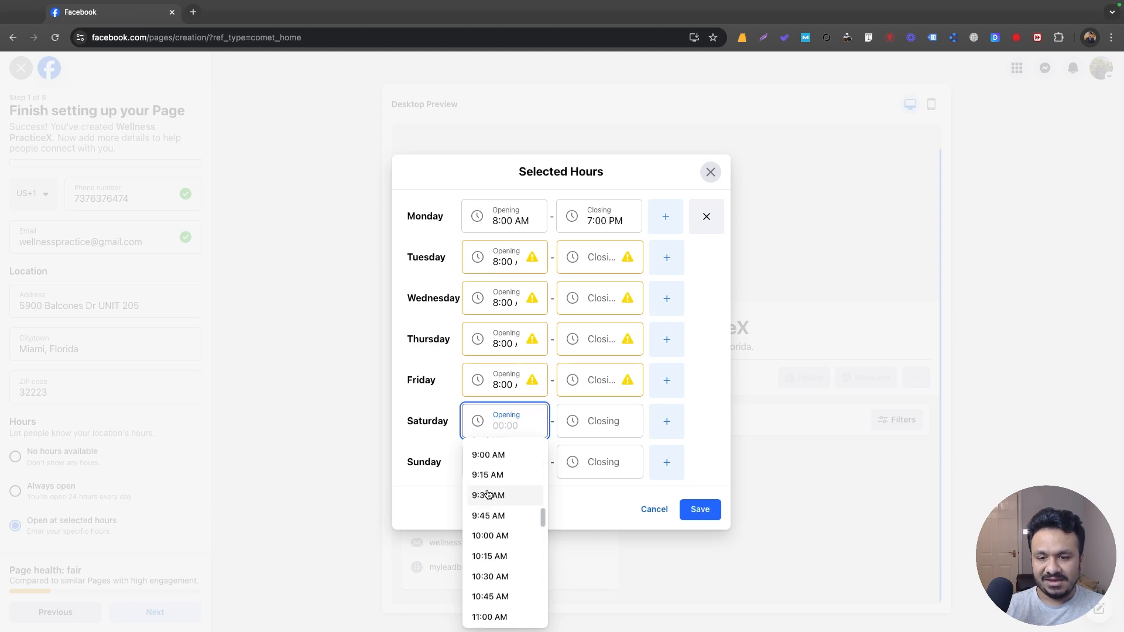
left_click(490, 534)
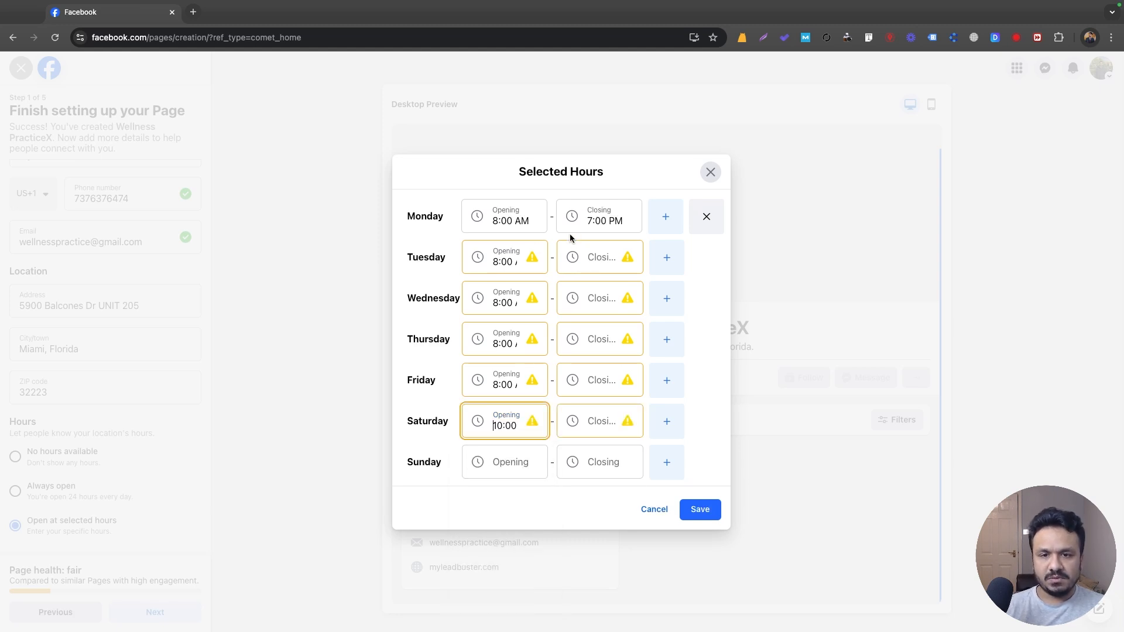
Copy 7:00 PM as the Tuesday–Friday closing time and close Saturday at 5:00 PM.
left_click(592, 219)
key("ctrl+c")
left_click(711, 248)
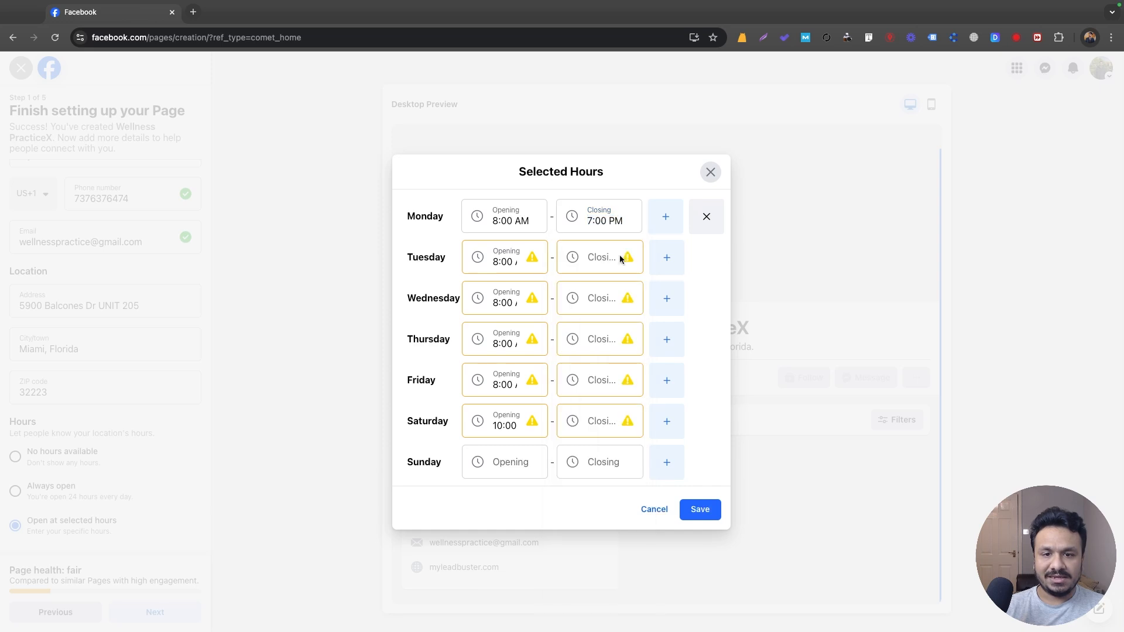
left_click(593, 255)
key("ctrl+v")
left_click(594, 293)
left_click(595, 300)
key("ctrl+v")
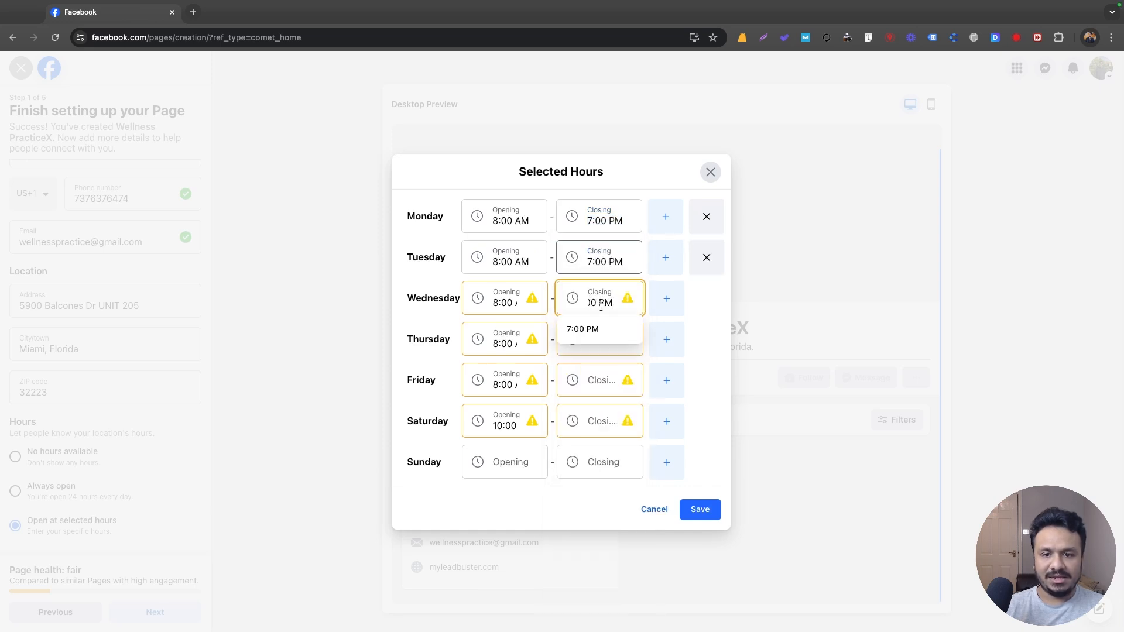
left_click(600, 329)
left_click(597, 338)
key("ctrl+v")
left_click(599, 369)
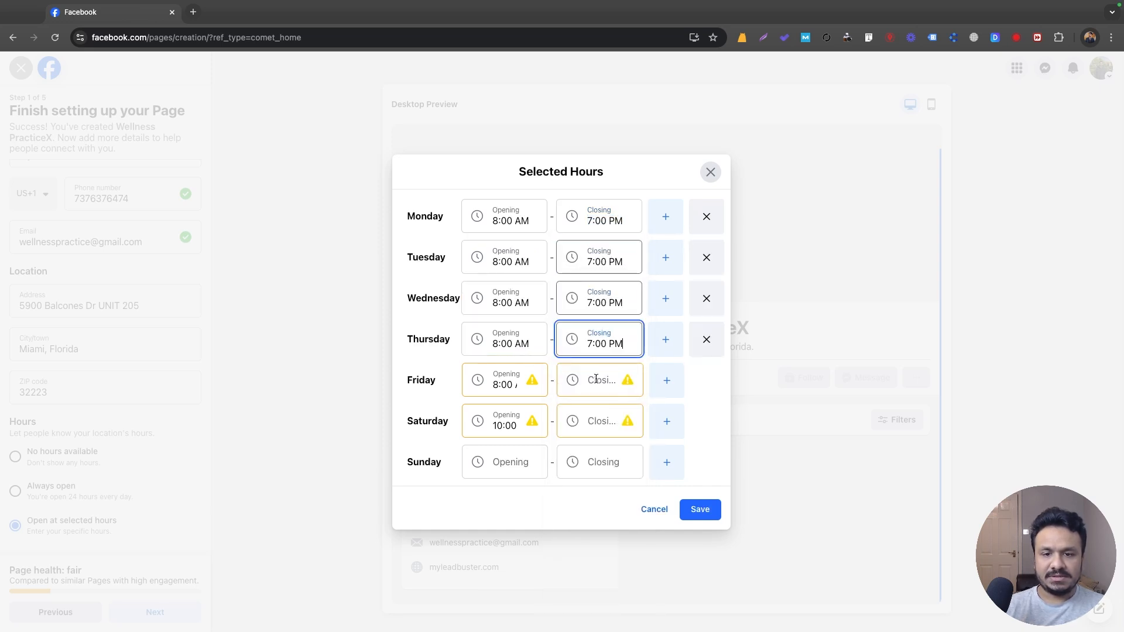
left_click(596, 379)
key("ctrl+v")
left_click(592, 410)
left_click(595, 421)
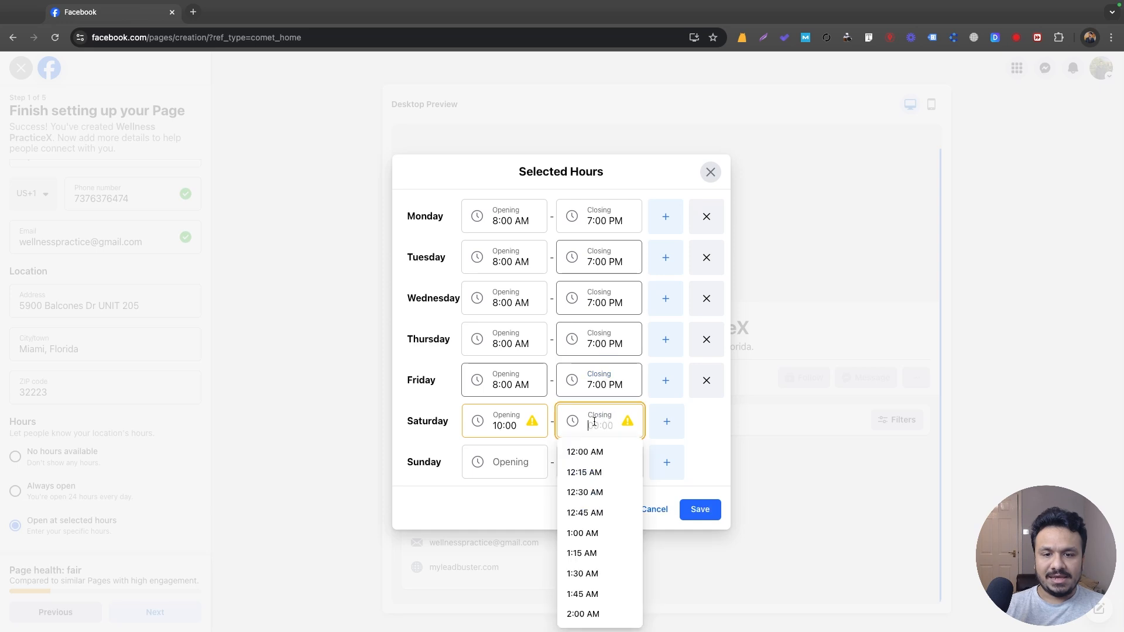
key("ctrl+v")
key("ctrl+a")
type("5:00 PM")
left_click(583, 452)
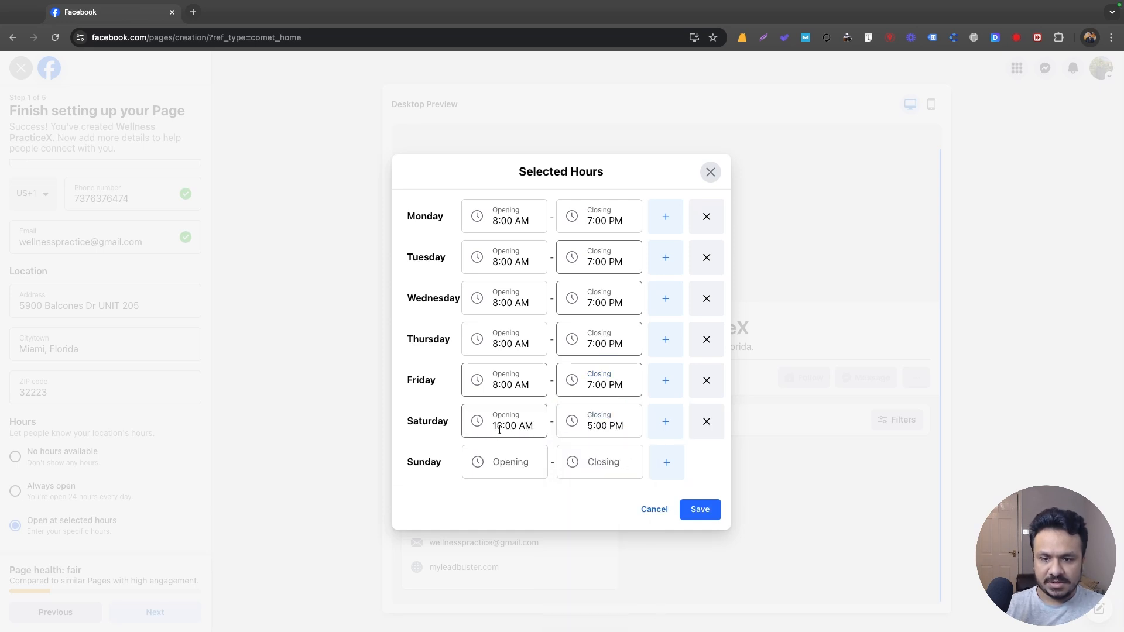
Save the weekly hours, dismiss the browser's save-address prompt, and advance to Customize your Page.
left_click(701, 511)
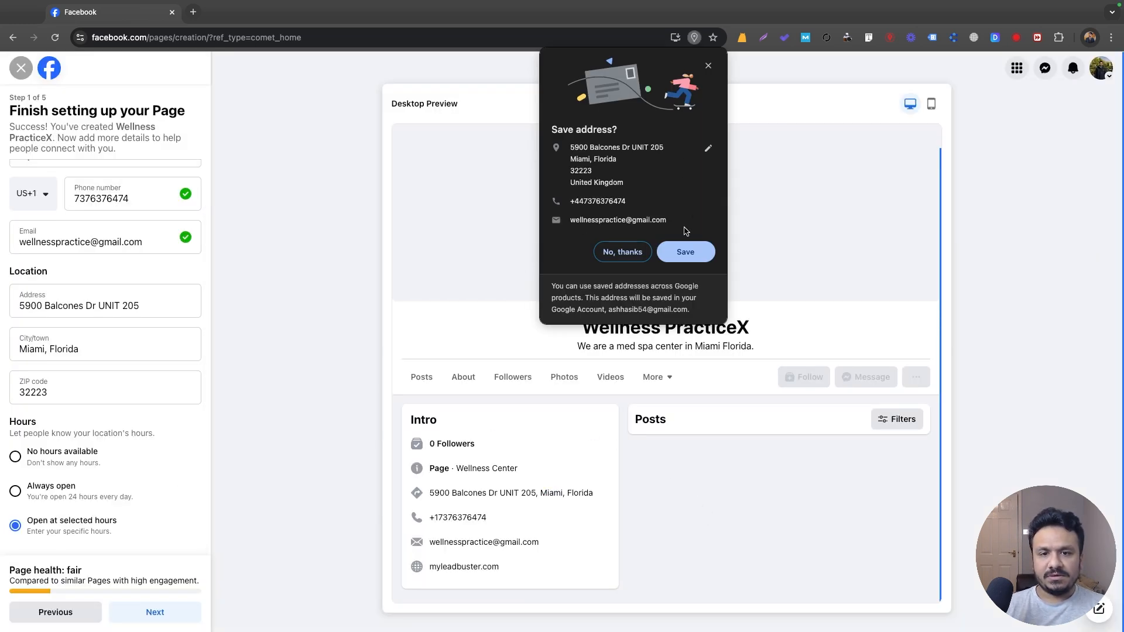
left_click(708, 65)
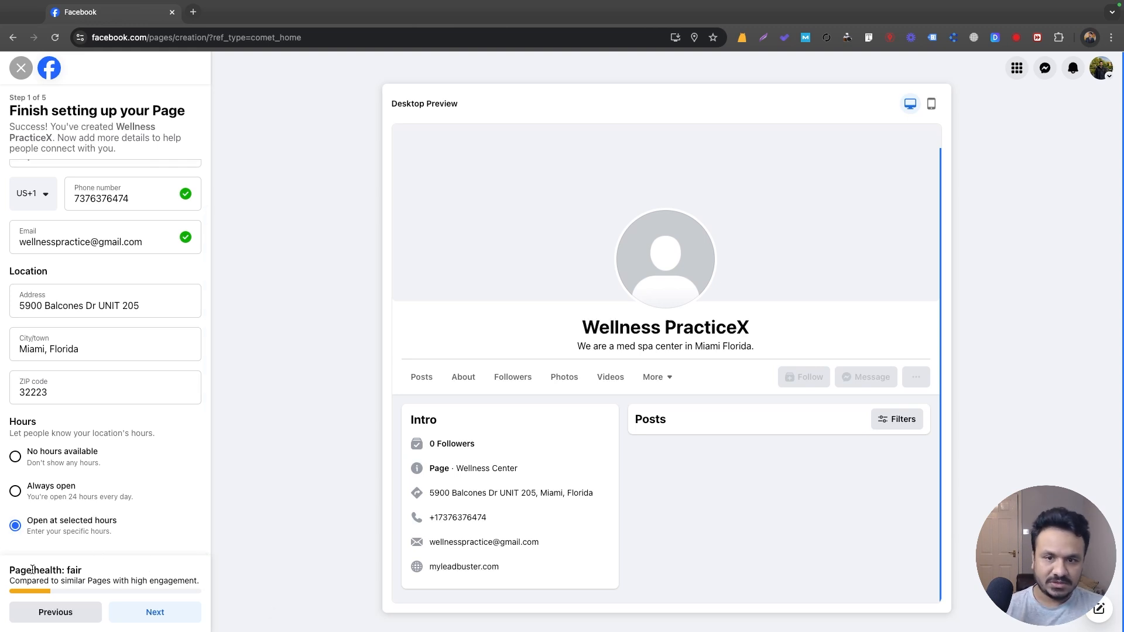
left_click(142, 612)
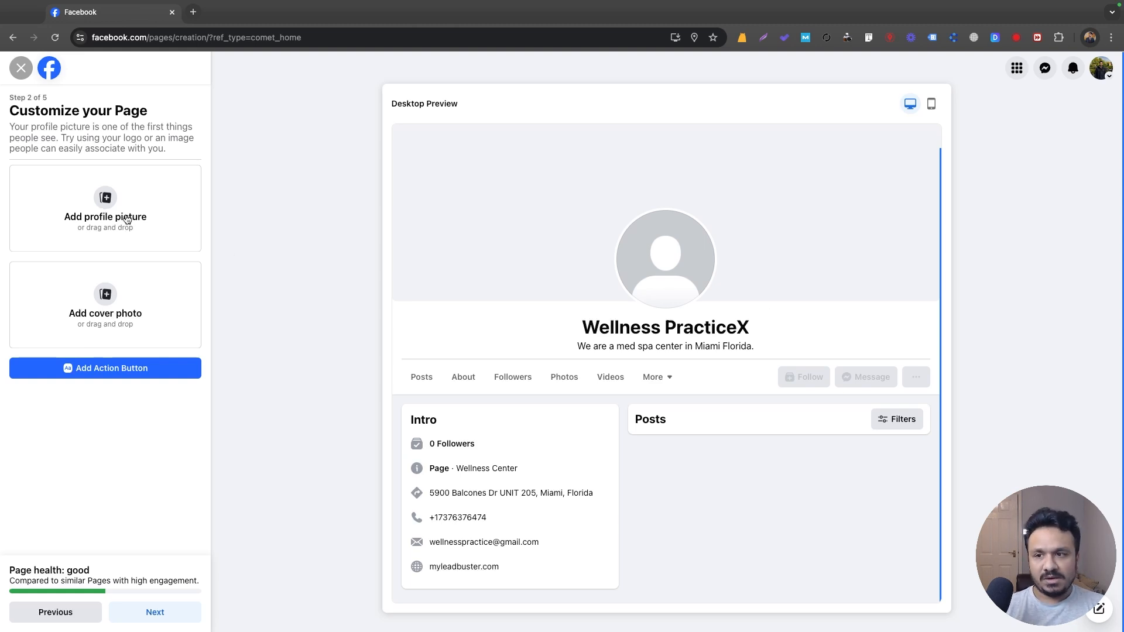
left_click(97, 200)
scroll(485, 342, "down", 10)
left_click(484, 345)
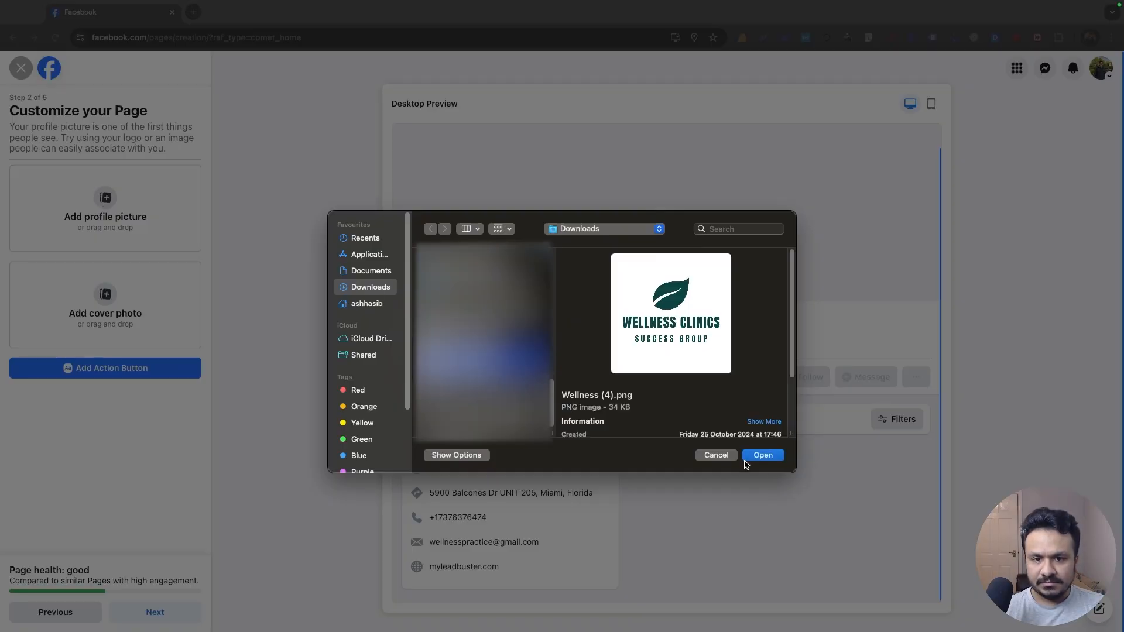
left_click(763, 459)
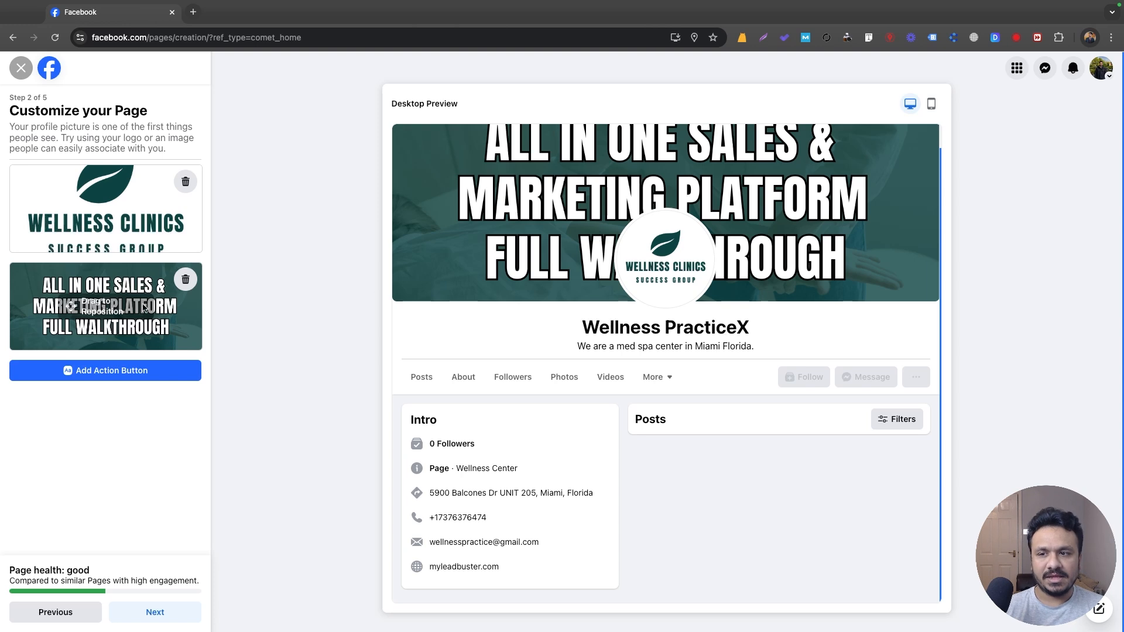
Drag the cover photo down to fit its frame, briefly checking cover size in another tab.
left_click_drag(129, 297, 138, 302)
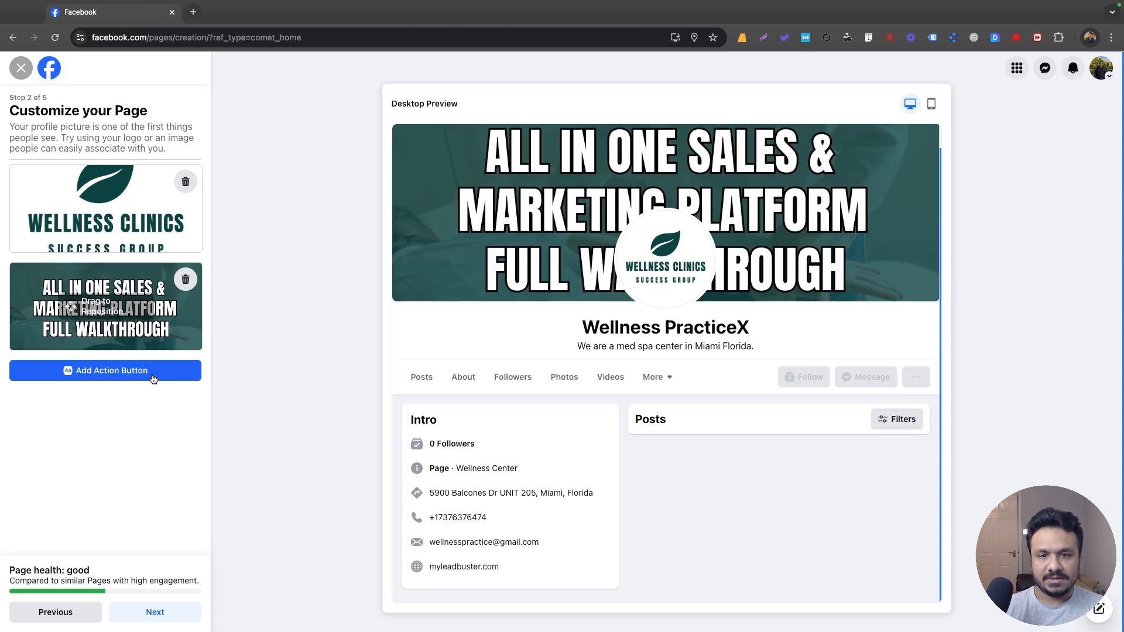
left_click(193, 12)
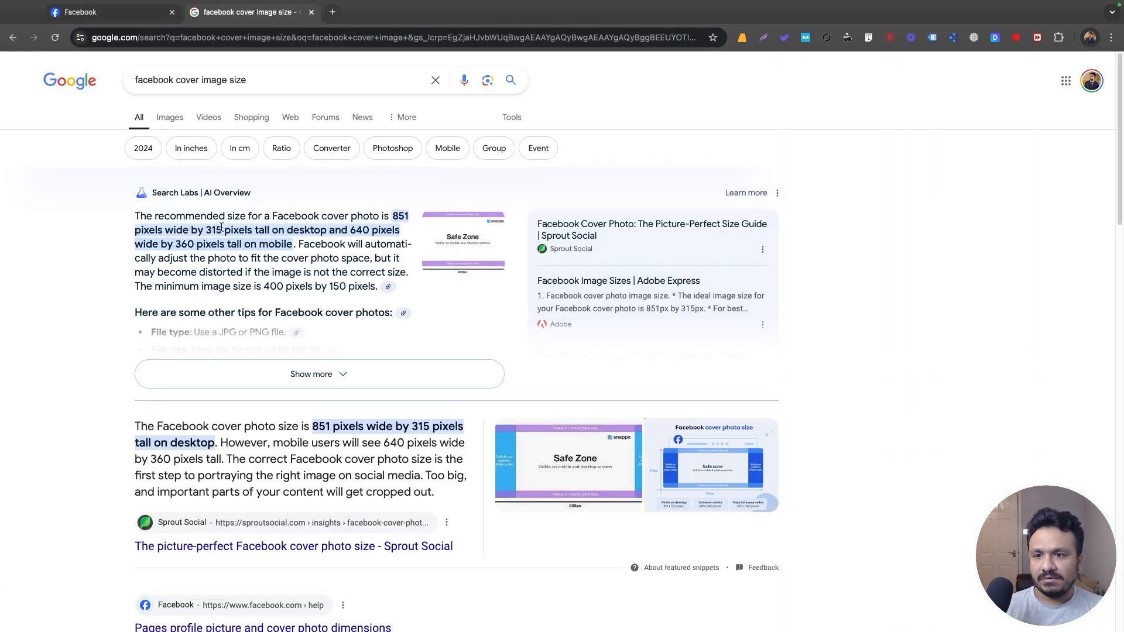
left_click(132, 18)
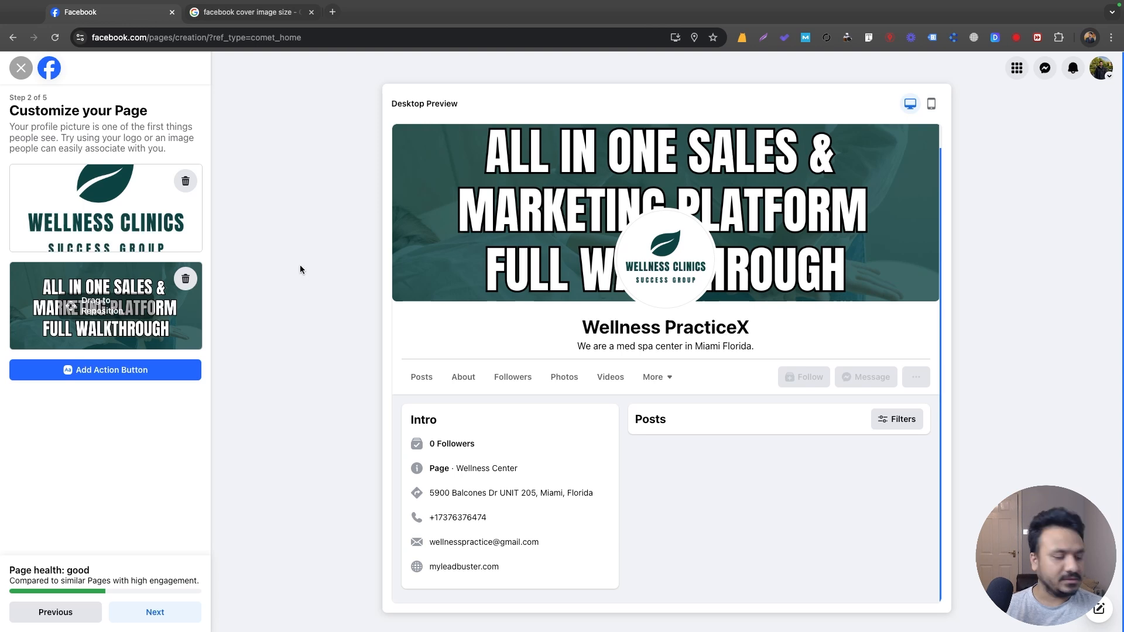
Add and save a Send message action button linked to the Page's Messenger.
left_click(151, 612)
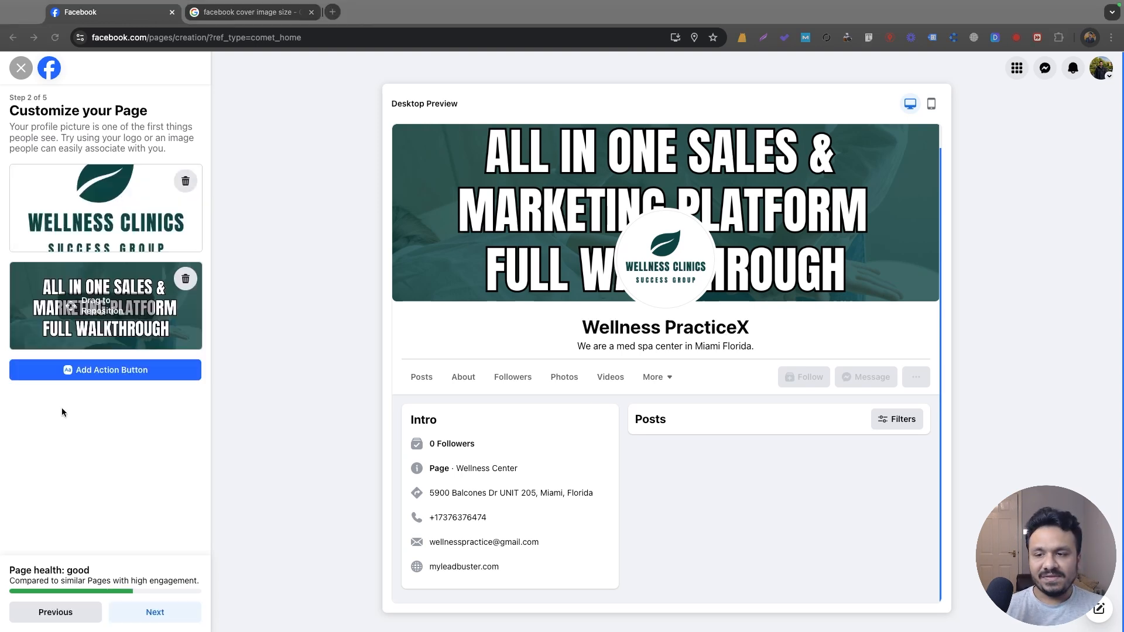
left_click(102, 372)
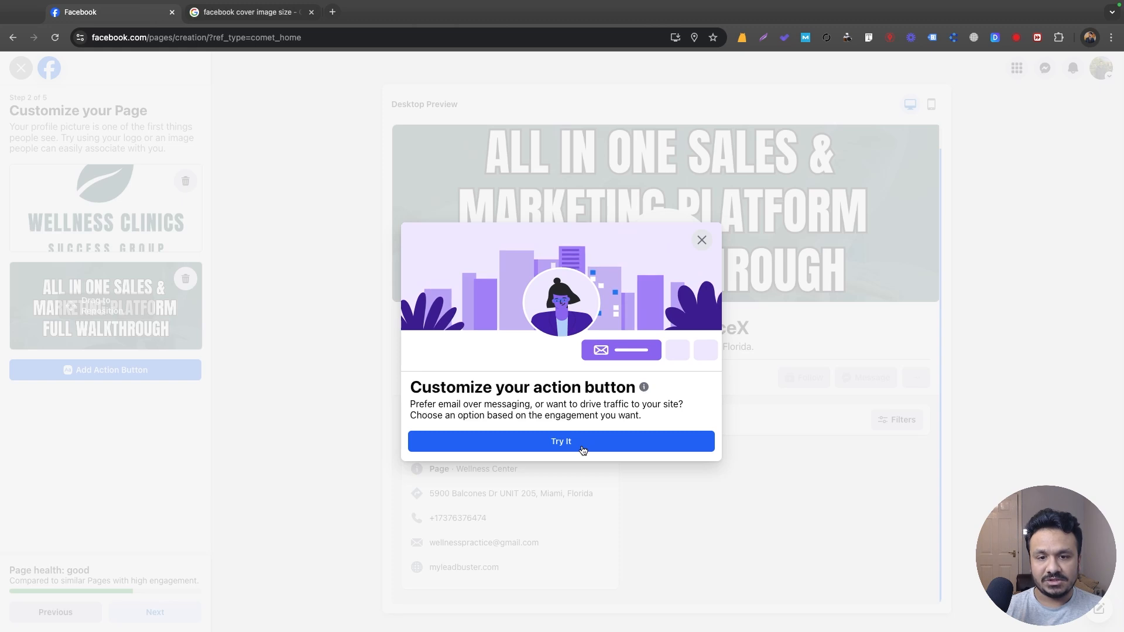
left_click(560, 441)
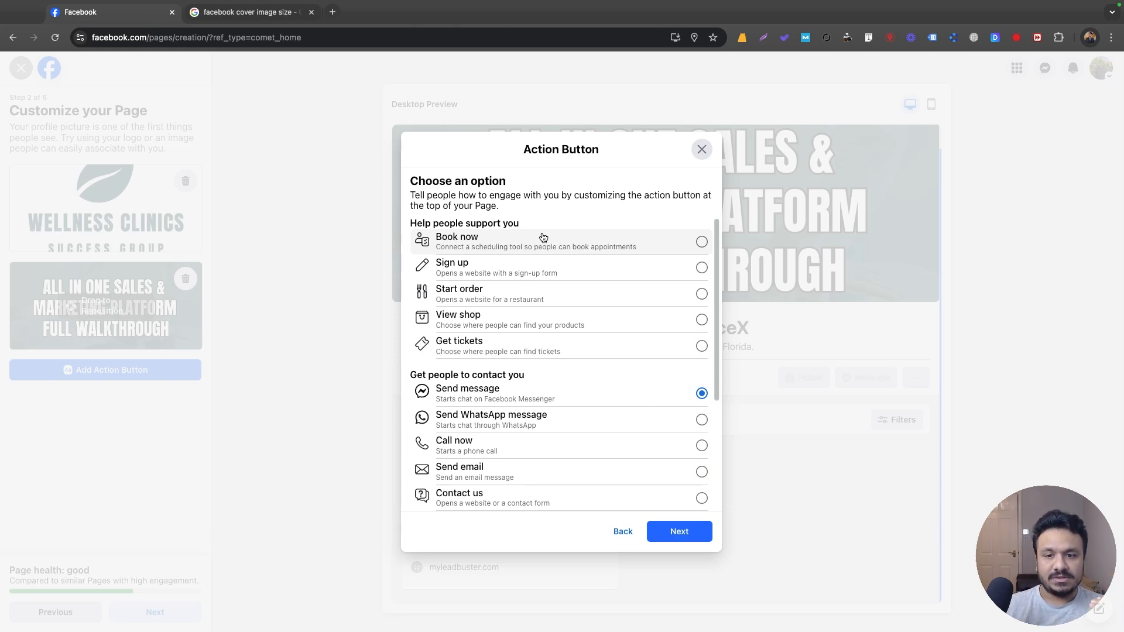
left_click(679, 532)
left_click(682, 452)
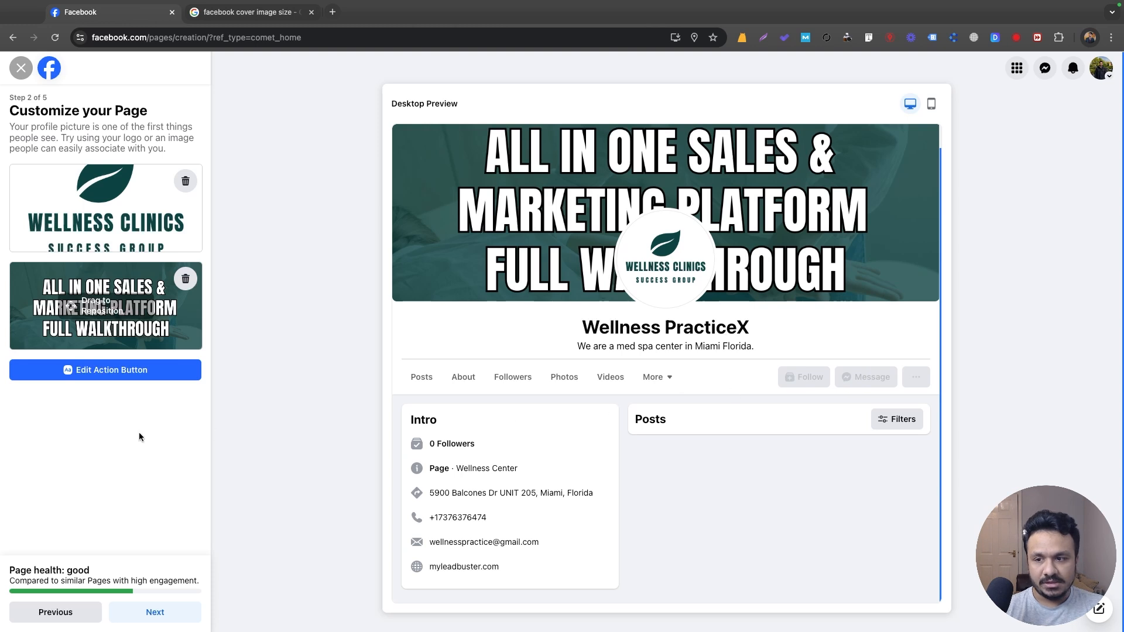
Skip connecting WhatsApp and inviting friends to reach the final notifications step.
left_click(155, 610)
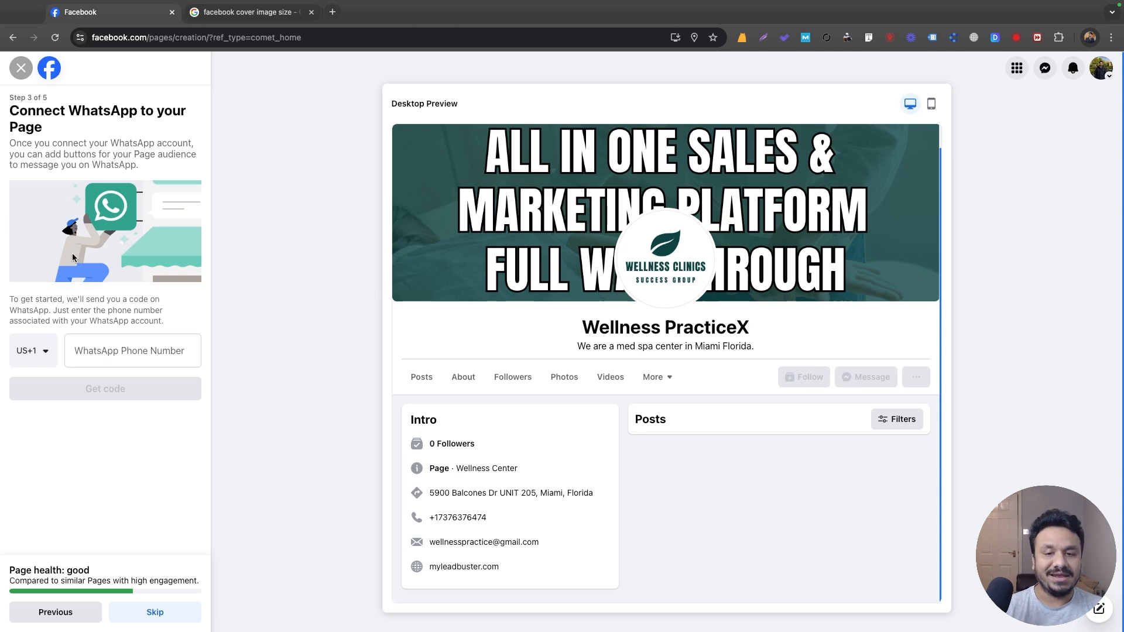
left_click(155, 611)
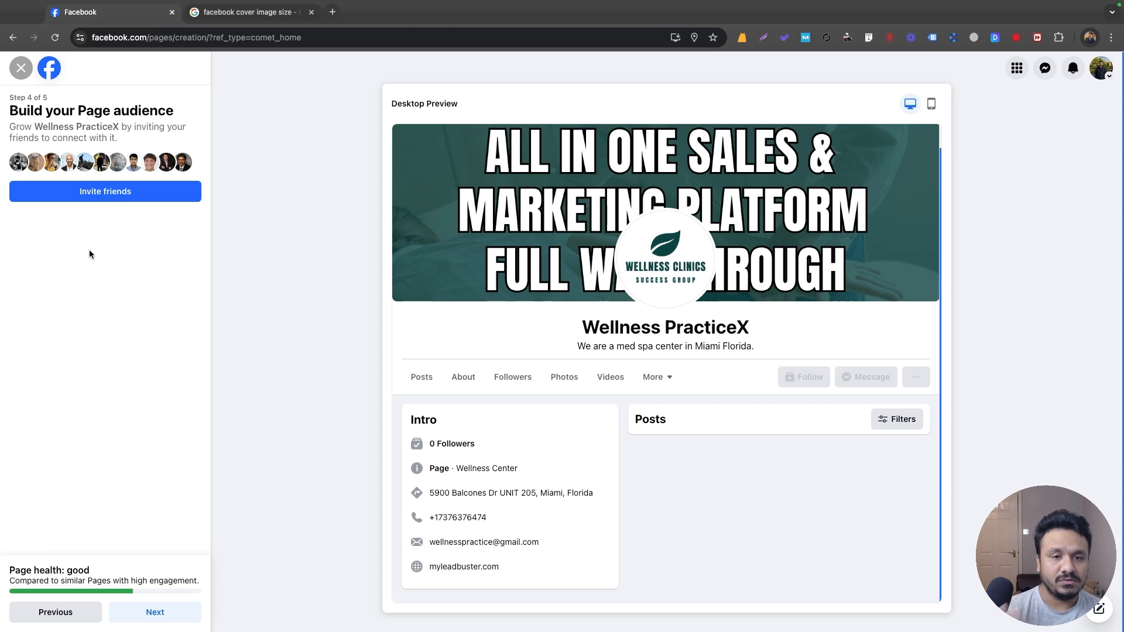
left_click(147, 612)
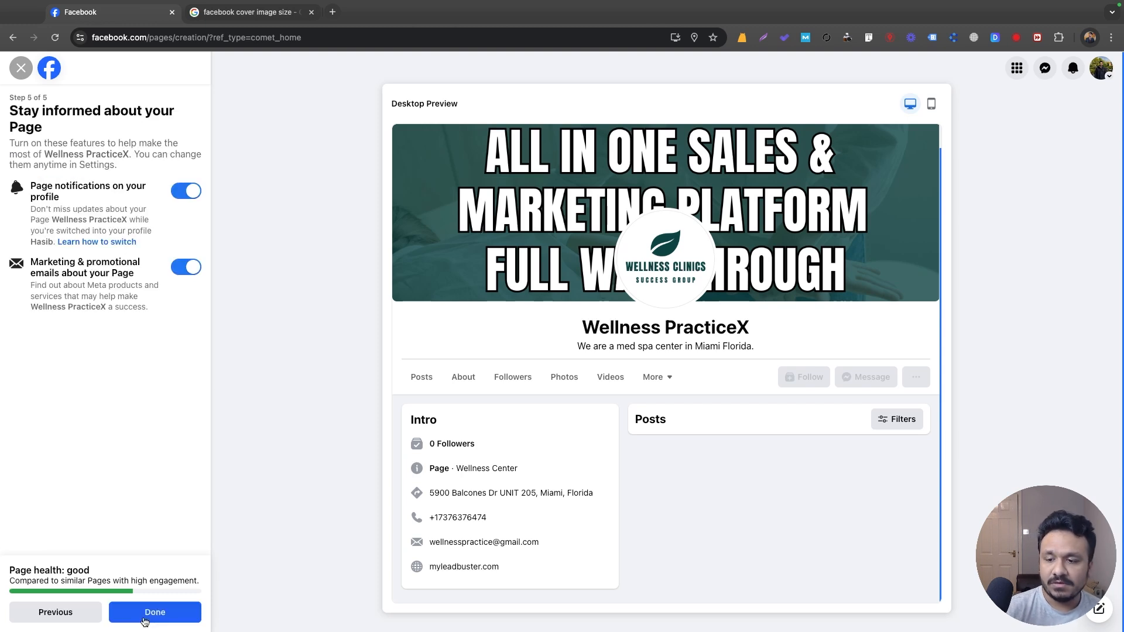
Finish setup to publish the Wellness PracticeX Page and dismiss its welcome message.
left_click(167, 610)
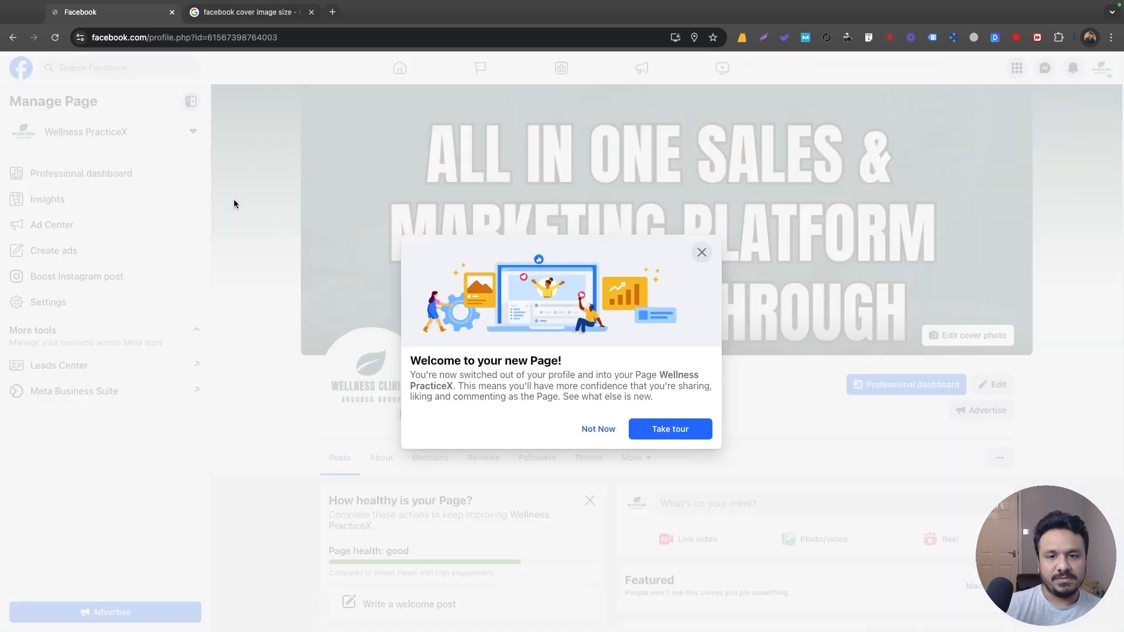
left_click(698, 254)
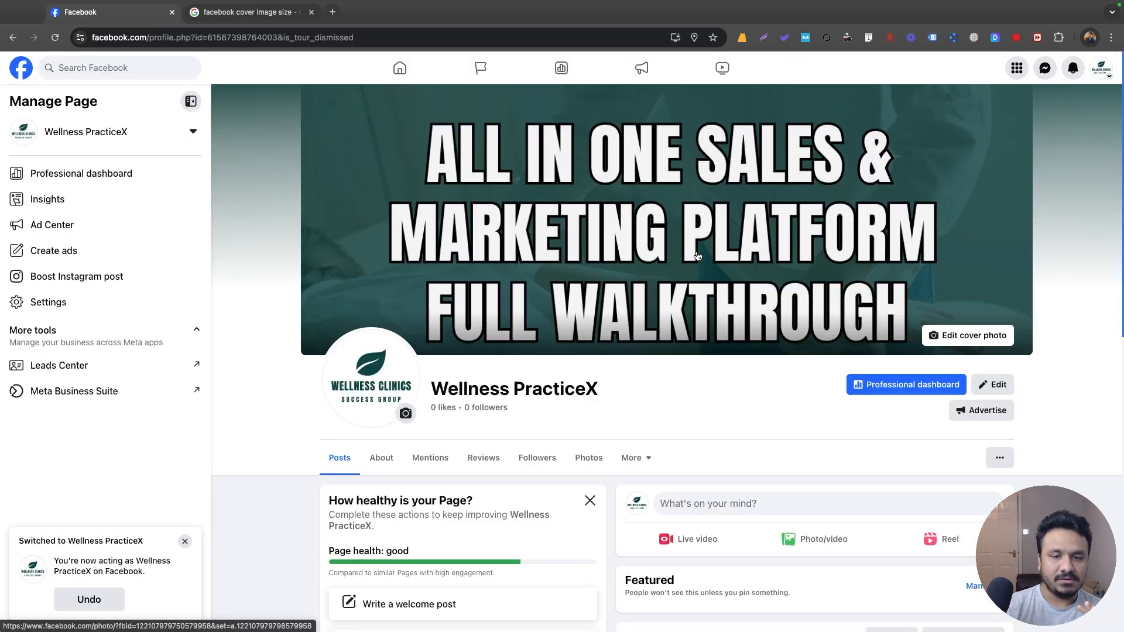